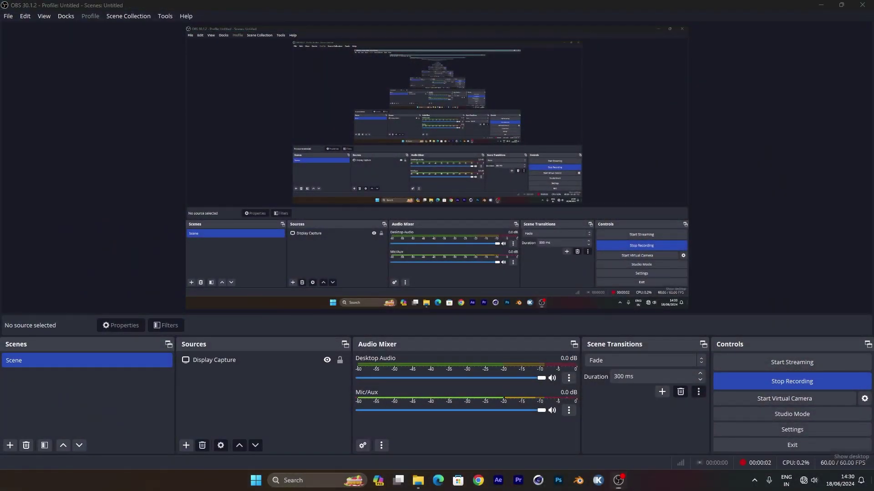
Step: Minimize OBS Studio with Win+D so the Windows desktop shows
key(super+d)
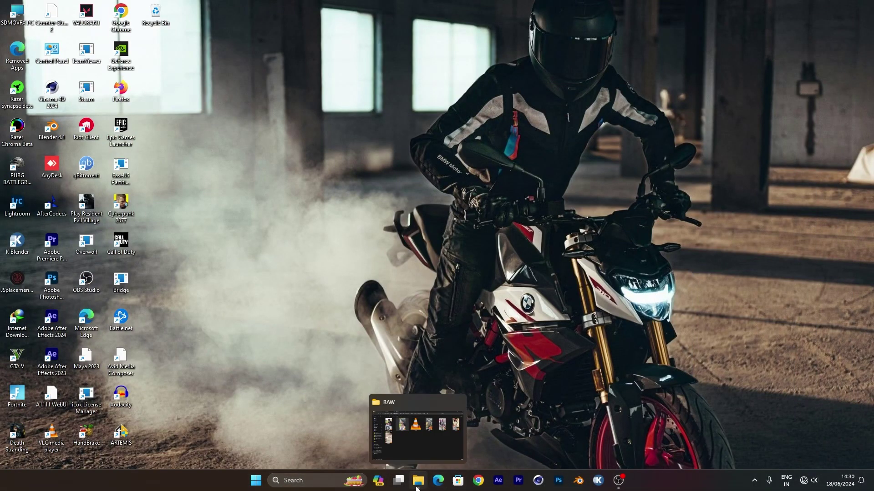
Step: Preview the girl's clip IMG_2502 from the RAW folder in VLC, then close it
click(417, 481)
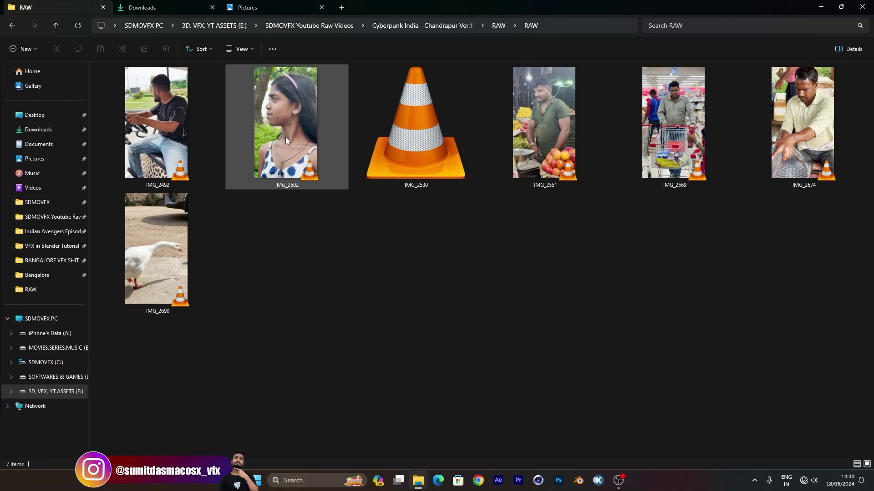
mouse_move(285, 127)
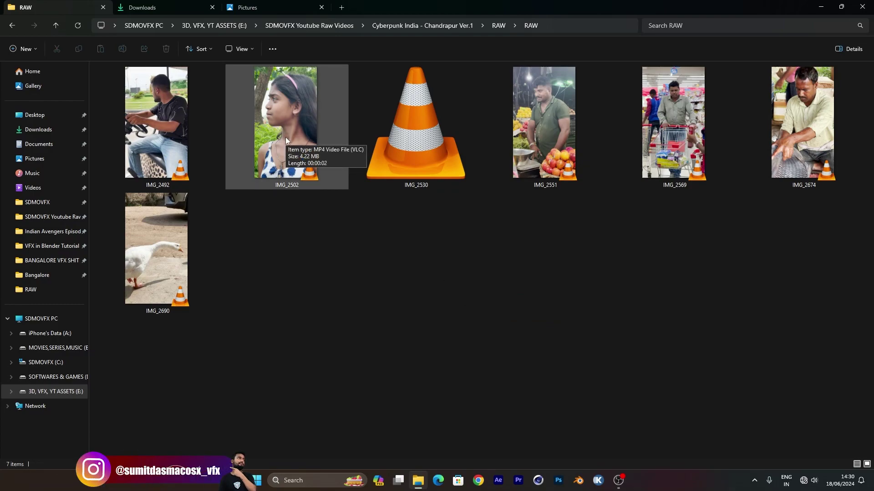
double_click(286, 138)
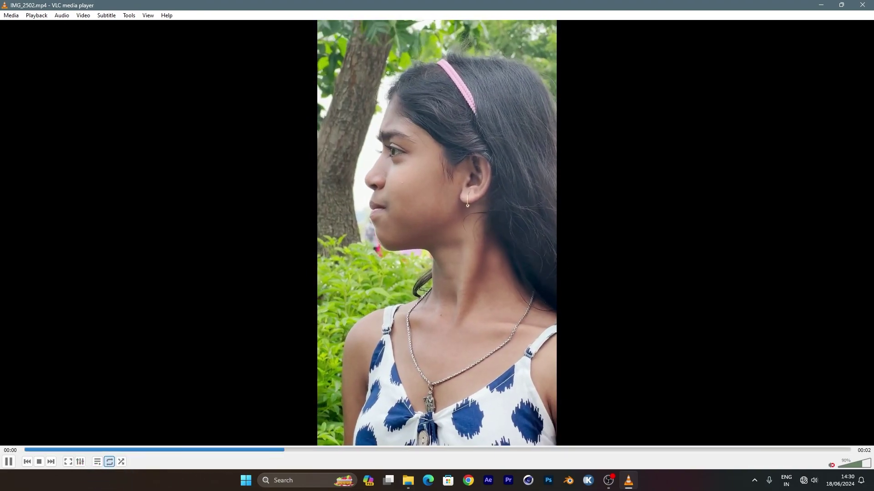
click(861, 5)
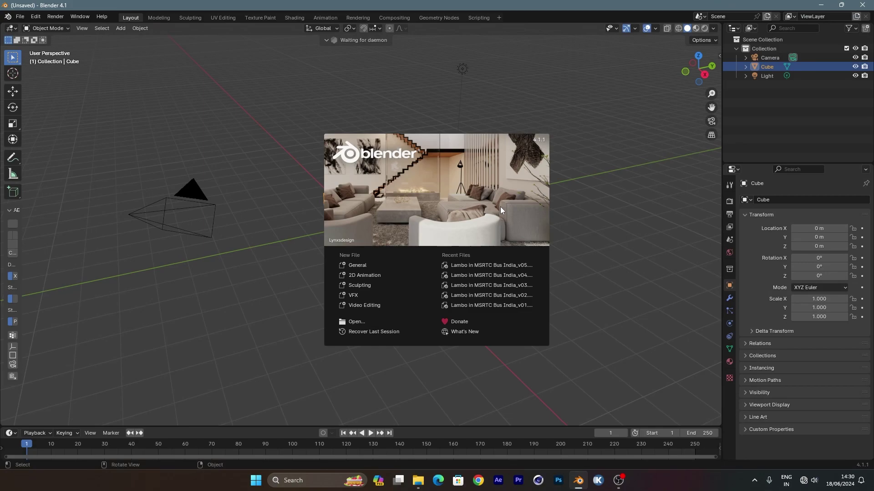
Step: Dismiss the splash, enlarge the timeline and show the FaceBuilder sidebar tab
click(608, 198)
scroll(356, 224, up, 3)
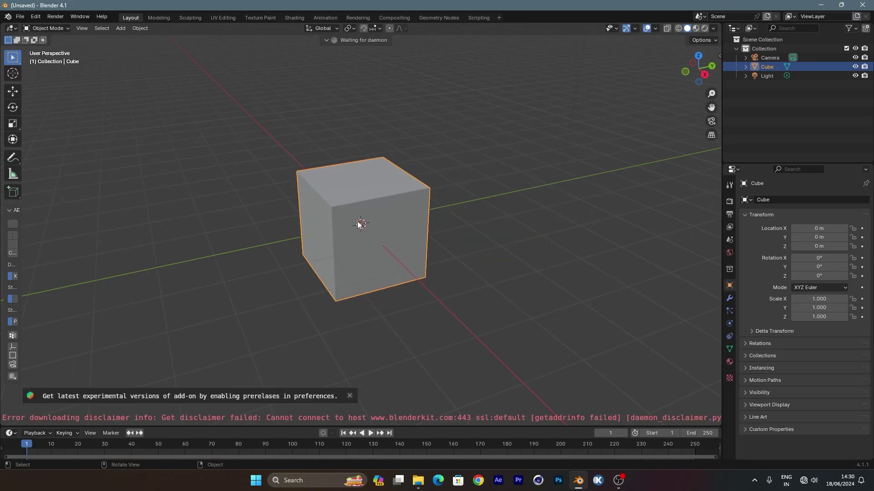
drag(419, 426, 415, 387)
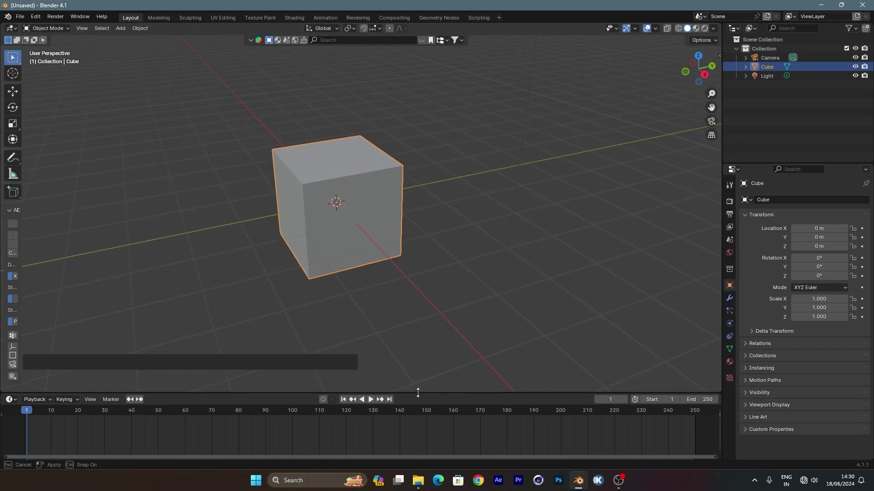
middle_drag(406, 248, 321, 182)
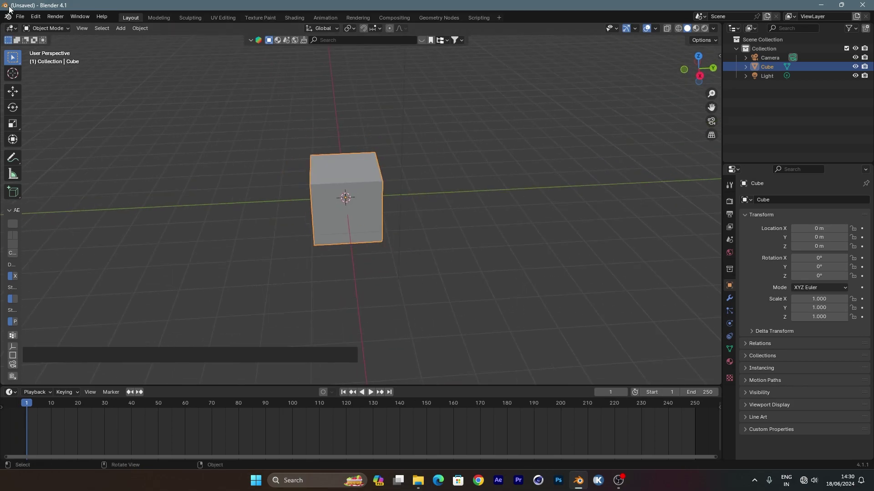
drag(717, 55, 692, 59)
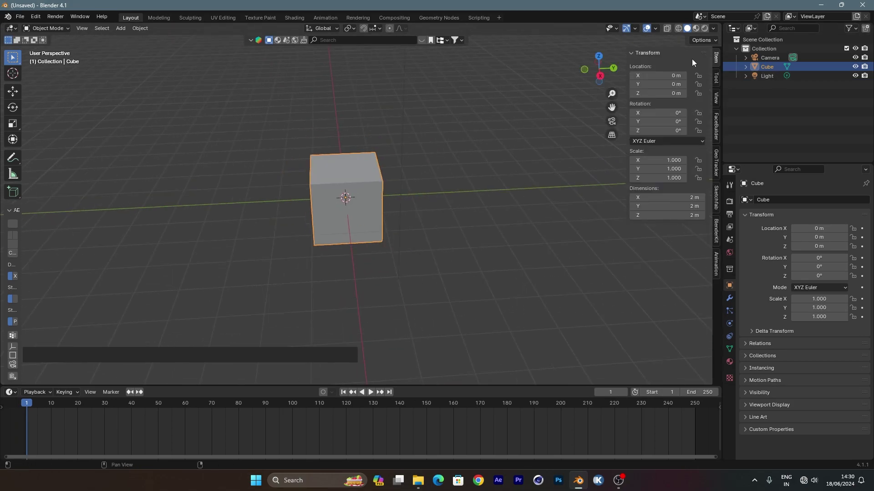
click(716, 139)
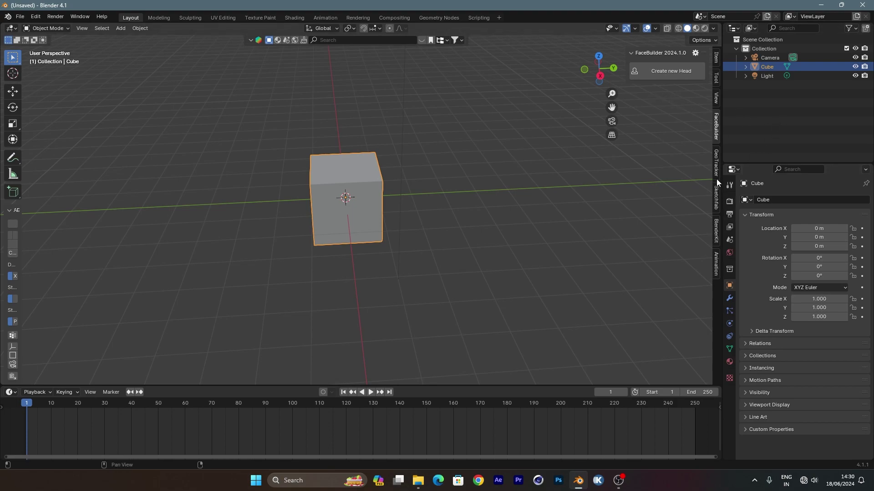
Step: Delete the default cube, leaving an empty scene
click(712, 166)
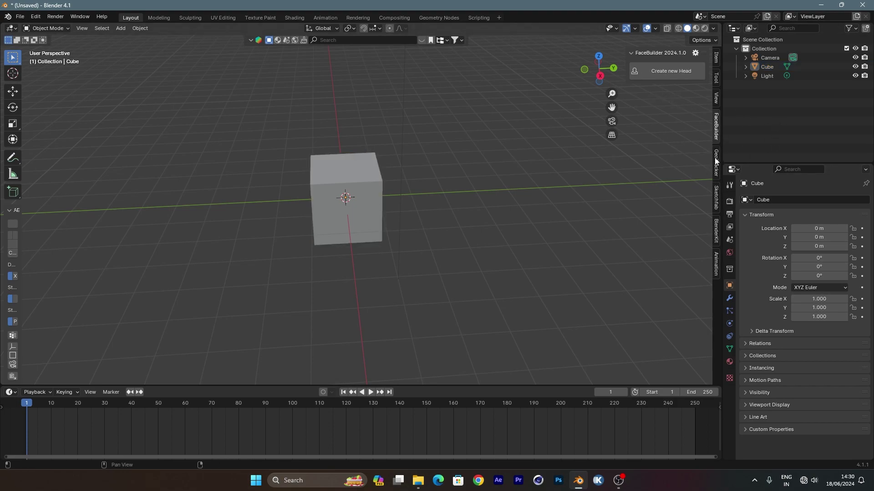
click(366, 190)
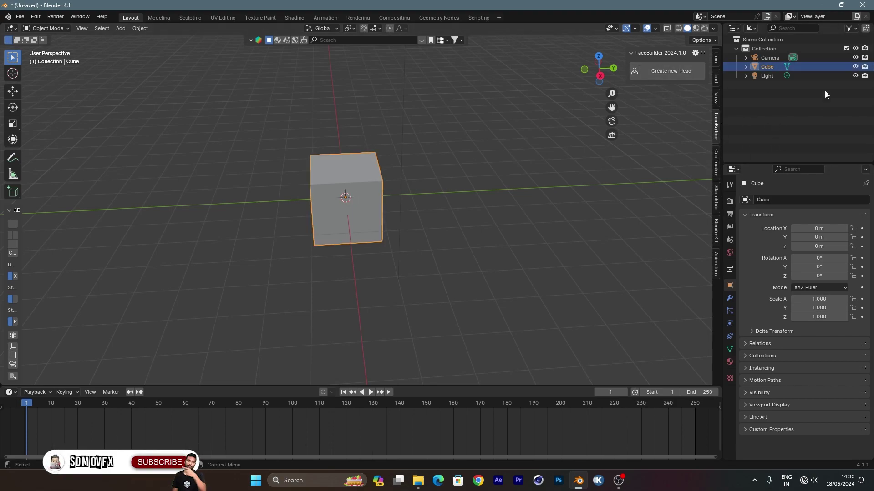
key(Delete)
shift+middle_drag(415, 140, 568, 304)
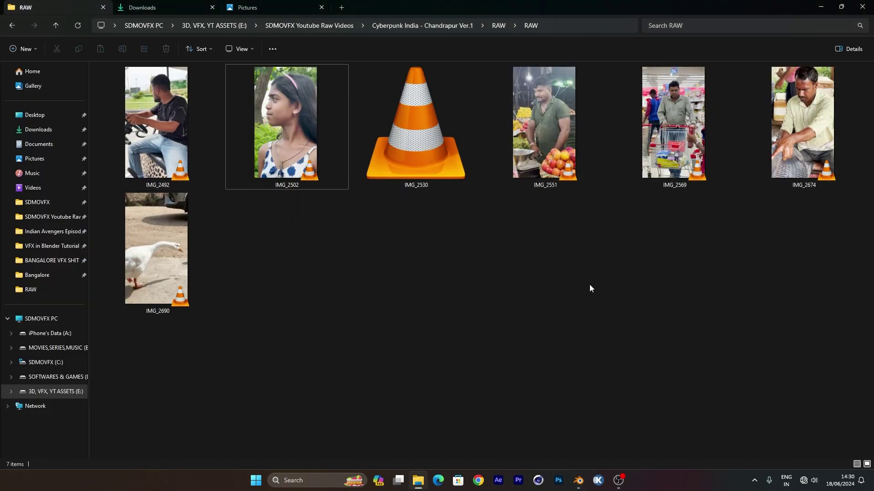
Step: Briefly preview IMG_2492, then open IMG_2502 in VLC
double_click(157, 138)
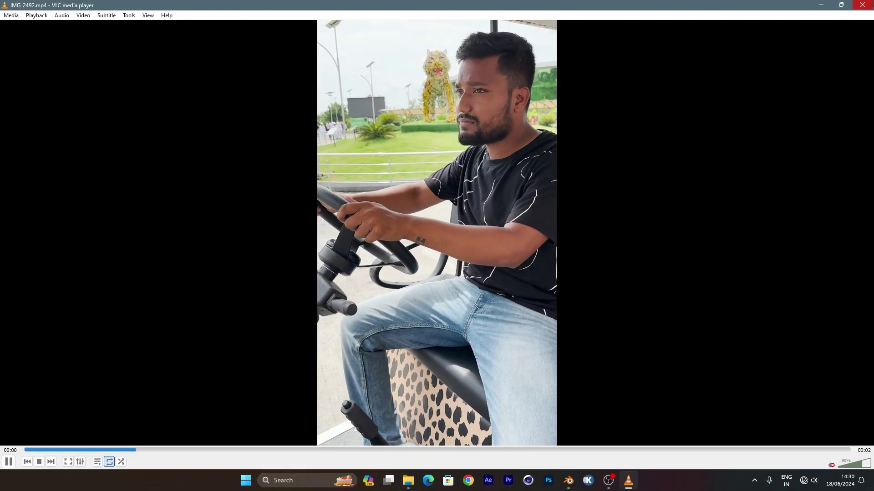
key(alt+F4)
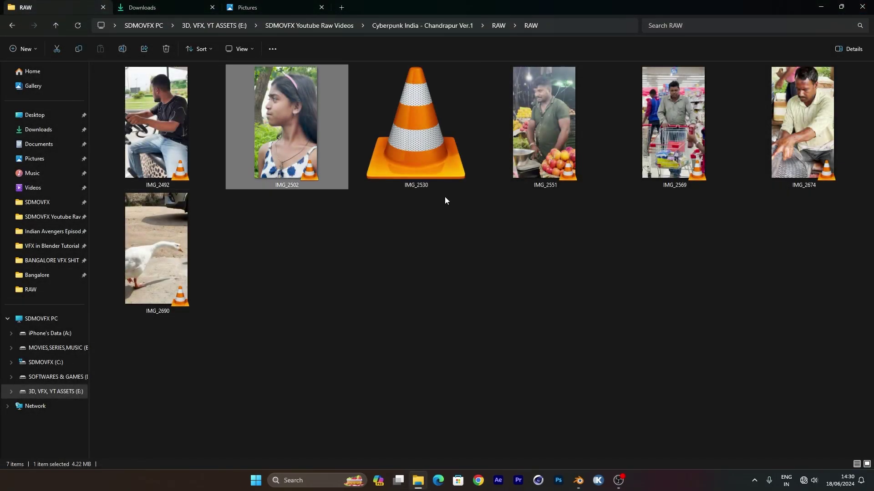
double_click(287, 123)
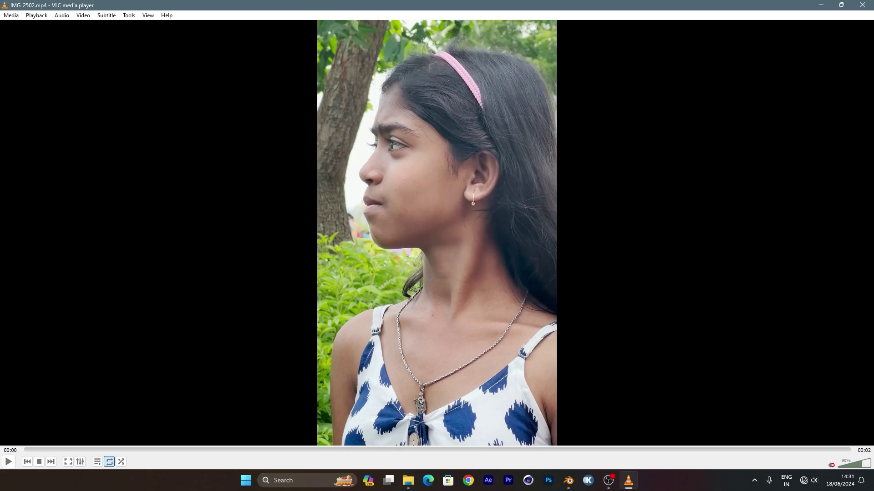
Step: Scrub through IMG_2502 in VLC, reopening it and rewinding to find good head angles
key(space)
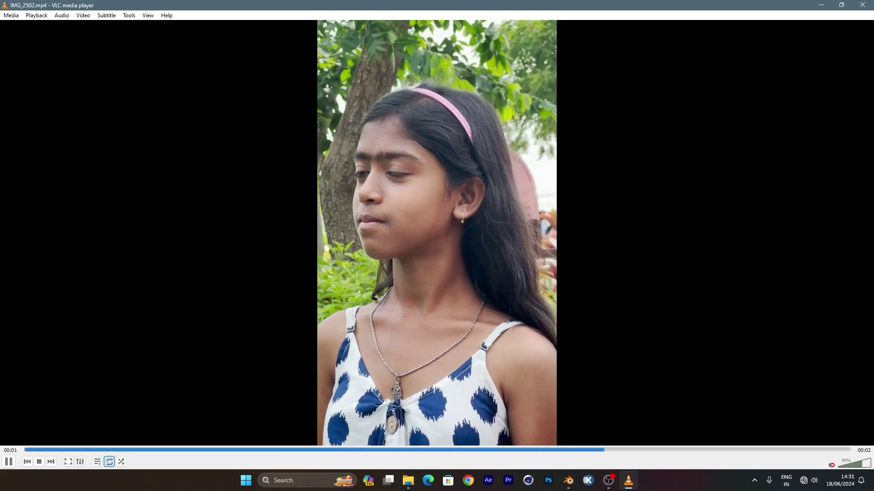
key(space)
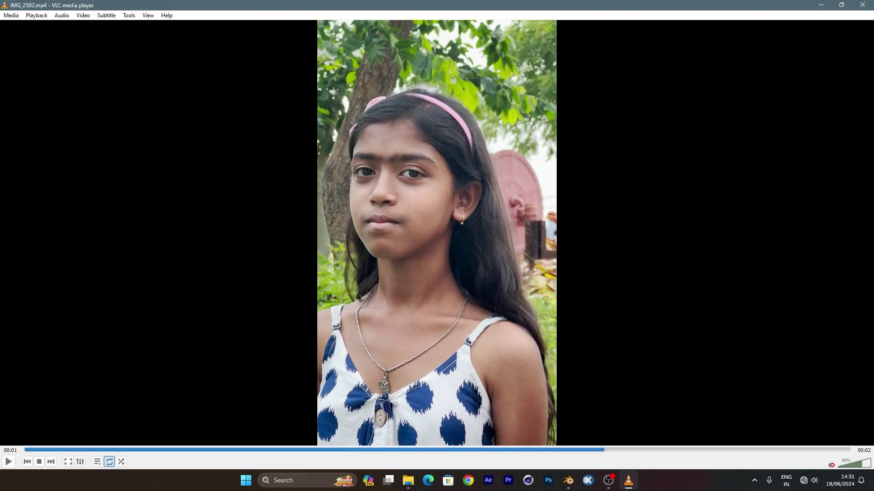
key(space)
key(space)
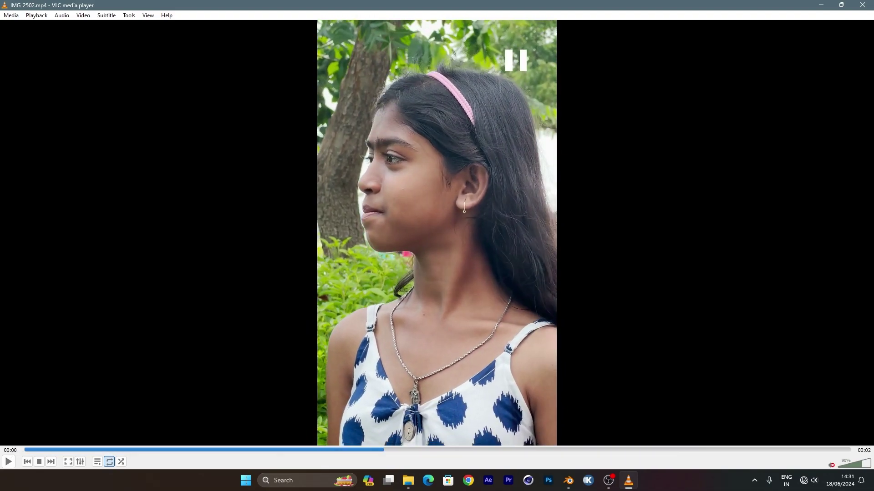
key(space)
key(space)
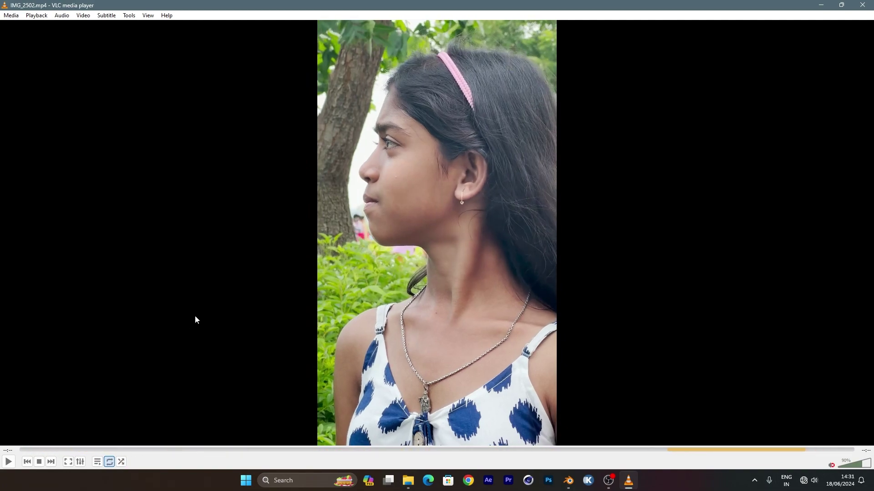
key(alt+Tab)
double_click(282, 140)
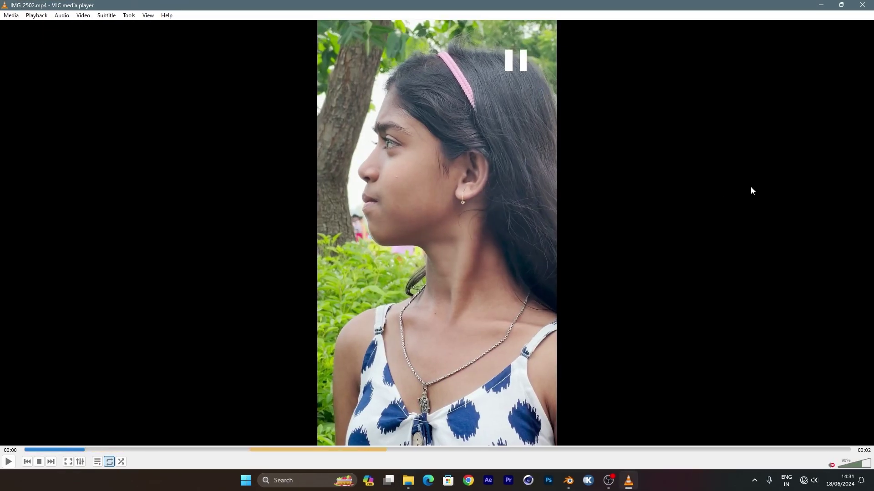
key(Left)
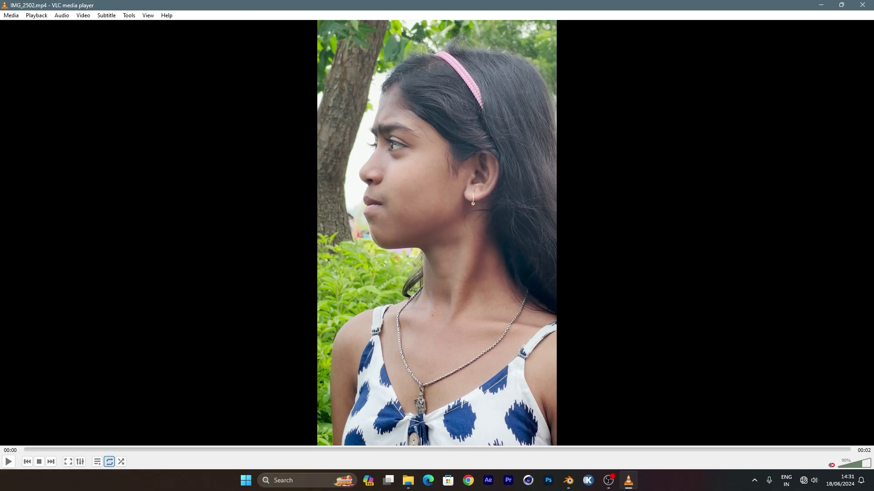
key(Left)
Step: Save four VLC snapshots of the girl's head at different angles, then quit VLC
key(shift+s)
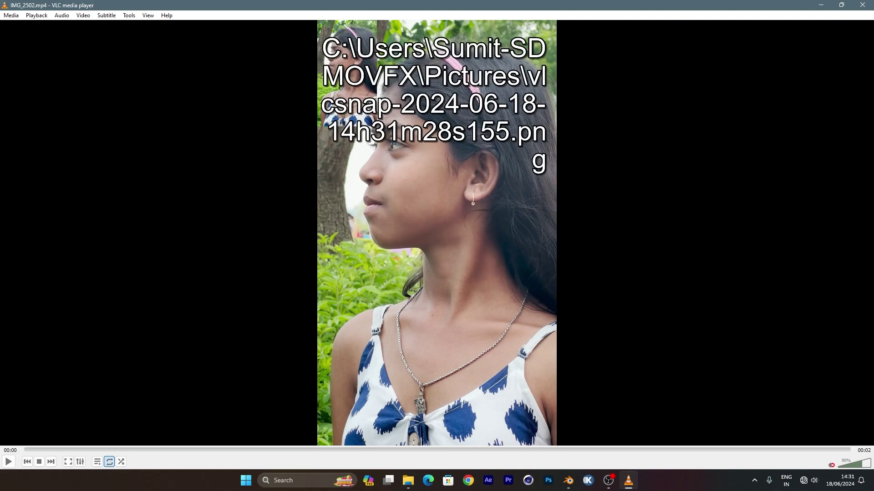
key(space)
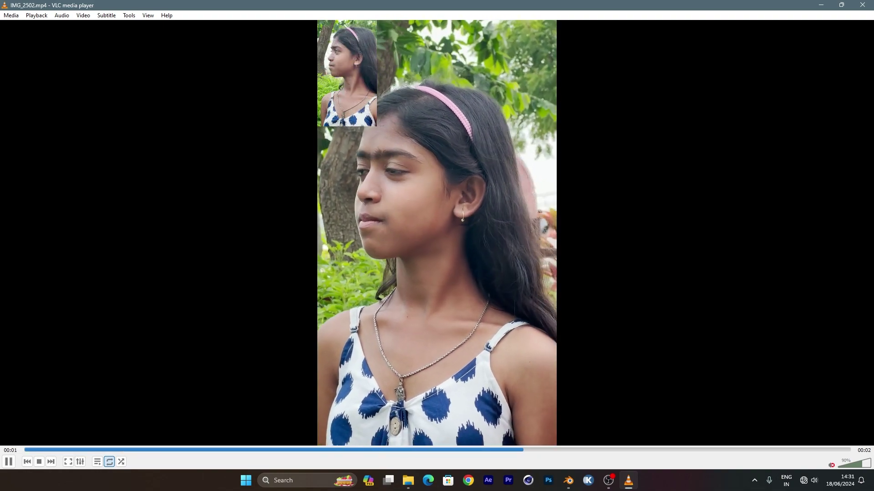
key(space)
key(shift+s)
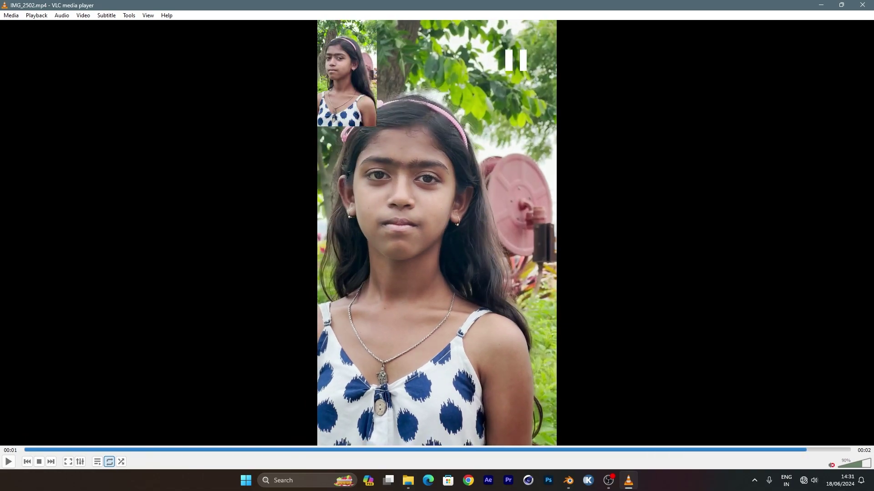
key(shift+s)
key(space)
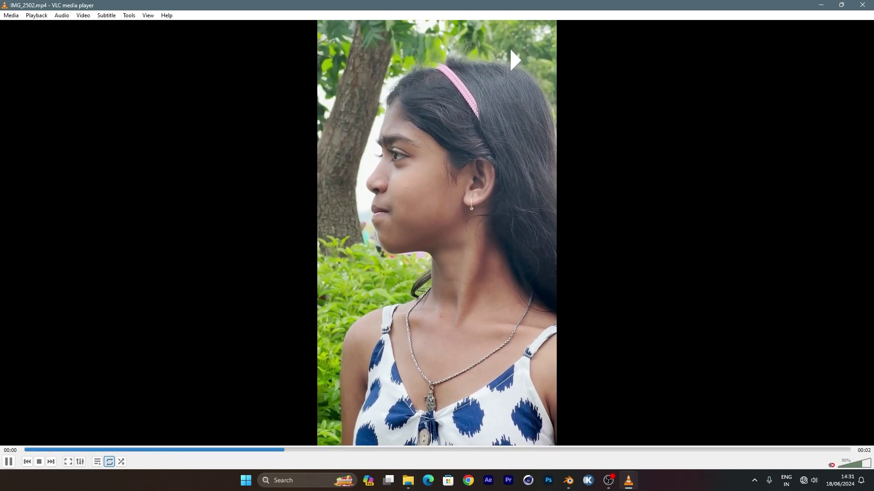
key(space)
key(shift+s)
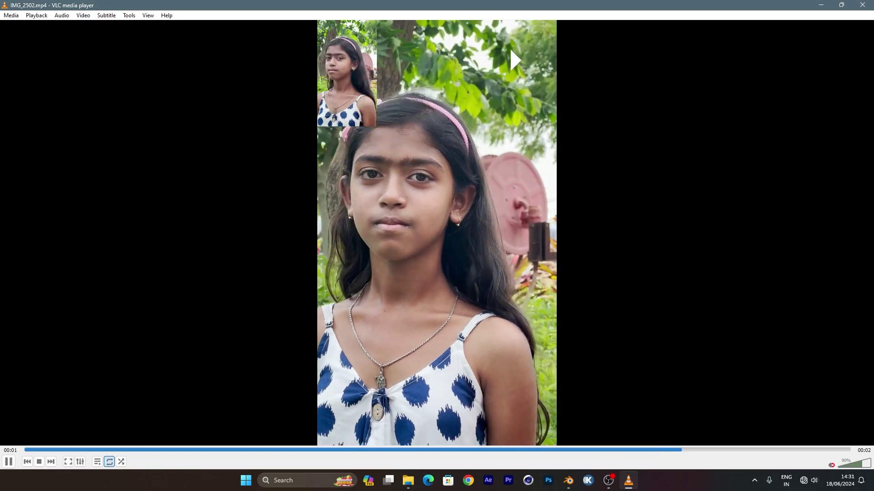
key(space)
key(ctrl+q)
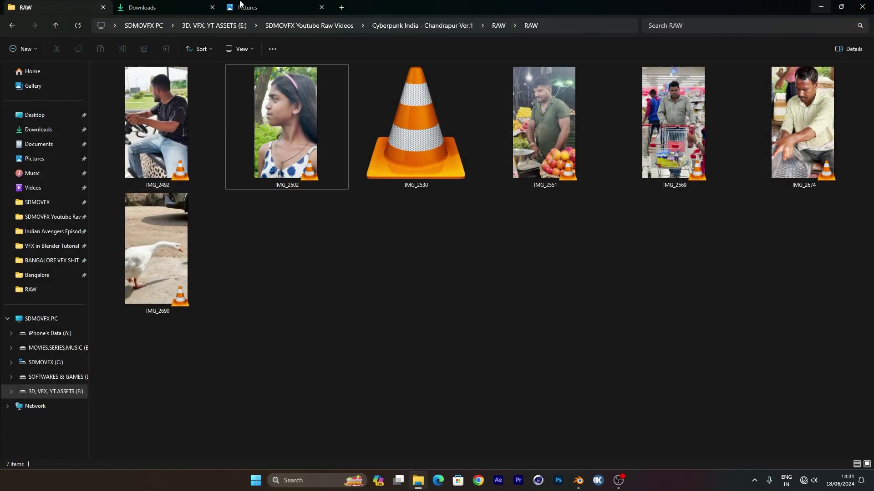
Step: Check the four snapshots in the Pictures folder and return to Blender
key(ctrl+shift+Tab)
click(482, 227)
click(588, 289)
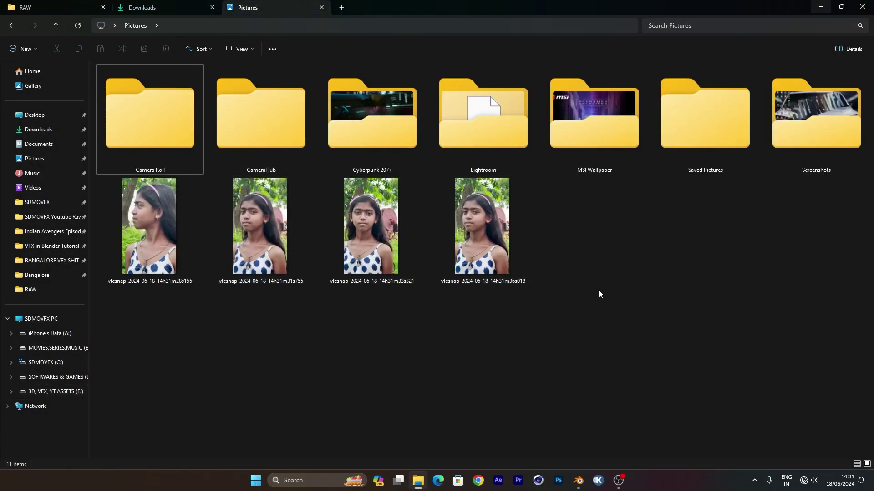
click(578, 480)
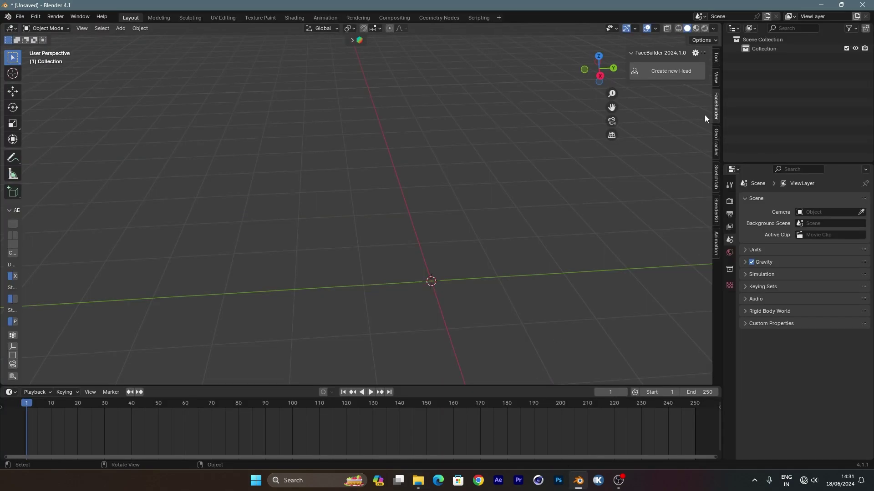
Step: Create a FaceBuilder head and load the four vlcsnap images from Pictures as its views
click(678, 76)
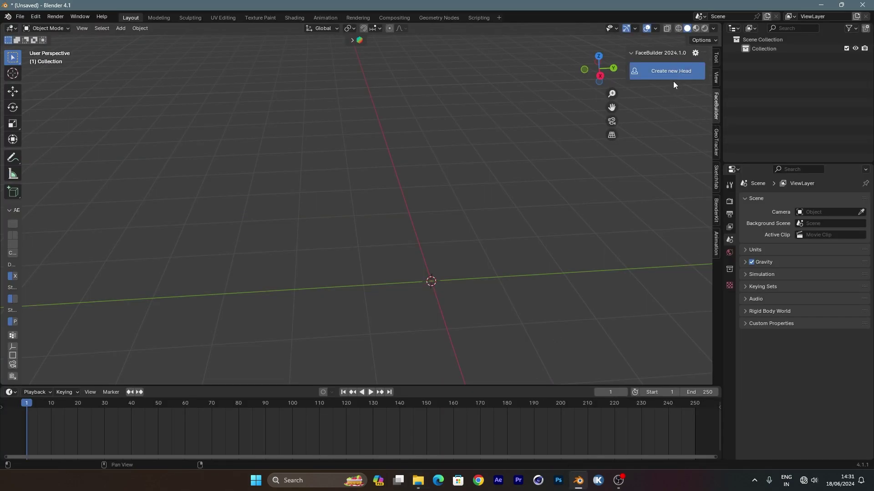
click(660, 107)
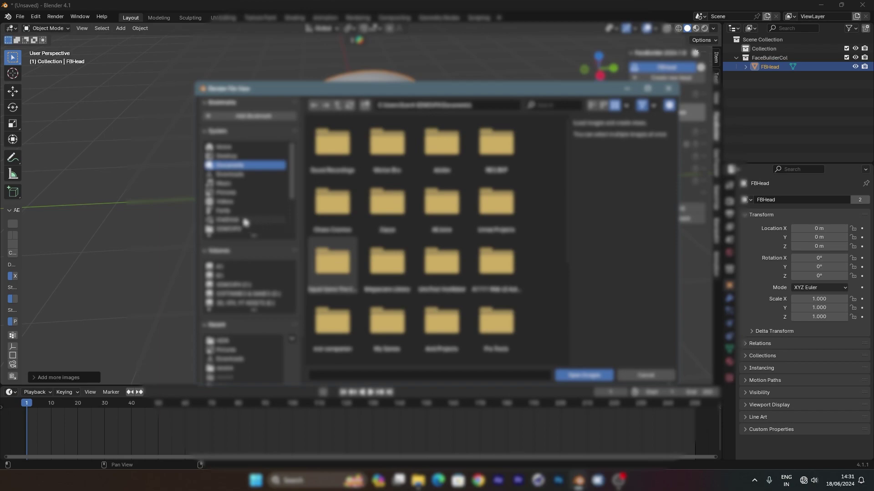
scroll(246, 222, down, 3)
scroll(235, 205, down, 2)
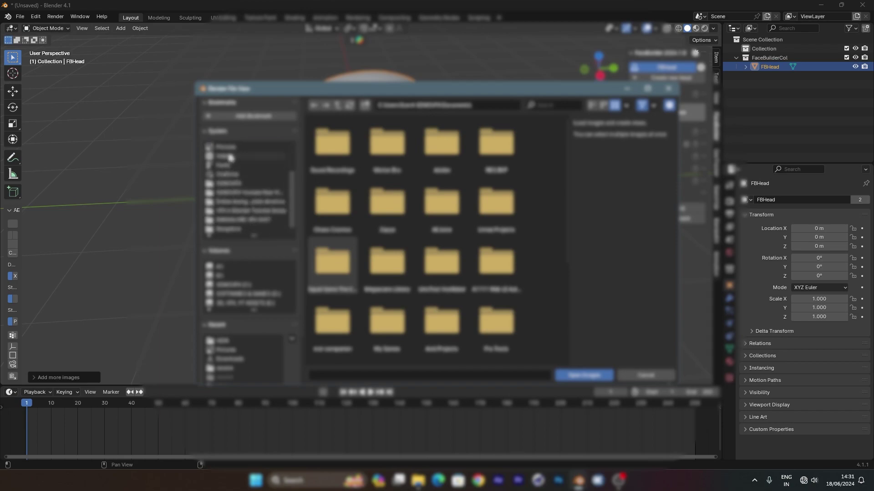
click(230, 147)
drag(548, 320, 304, 237)
ctrl+click(496, 204)
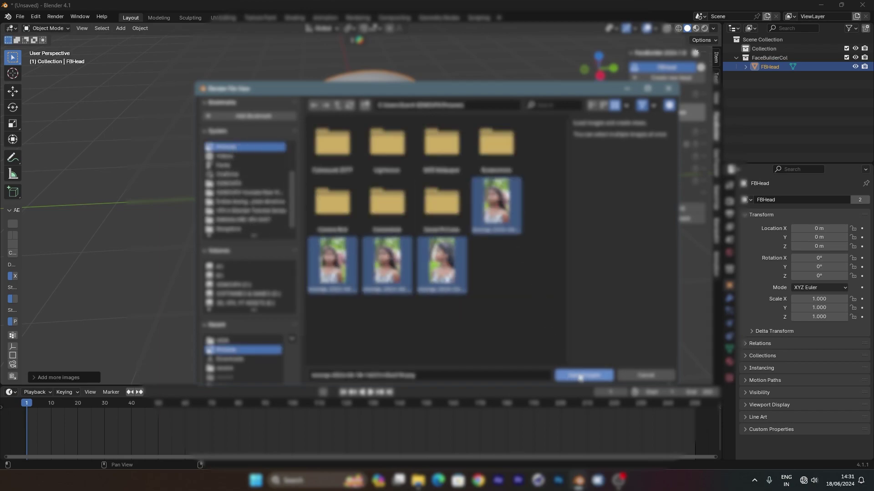
click(580, 376)
mouse_move(586, 146)
middle_down()
mouse_move(533, 167)
mouse_move(546, 161)
middle_up()
Step: Open the first snapshot view and auto-align the head mesh to the face
click(662, 121)
scroll(408, 189, up, 2)
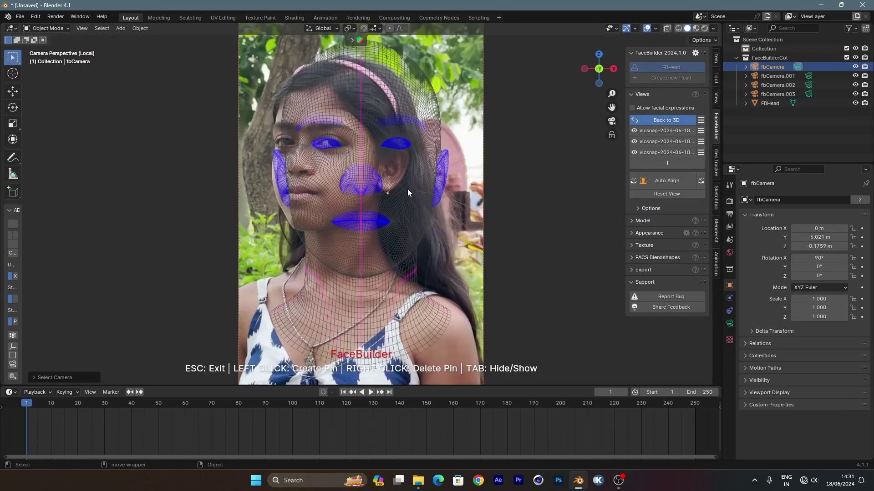
scroll(413, 241, up, 2)
middle_drag(444, 252, 445, 247)
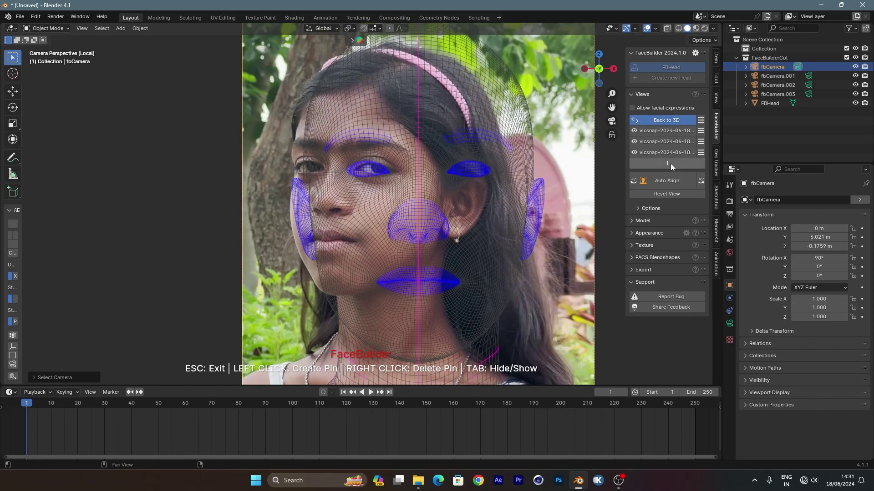
click(666, 181)
scroll(342, 228, up, 2)
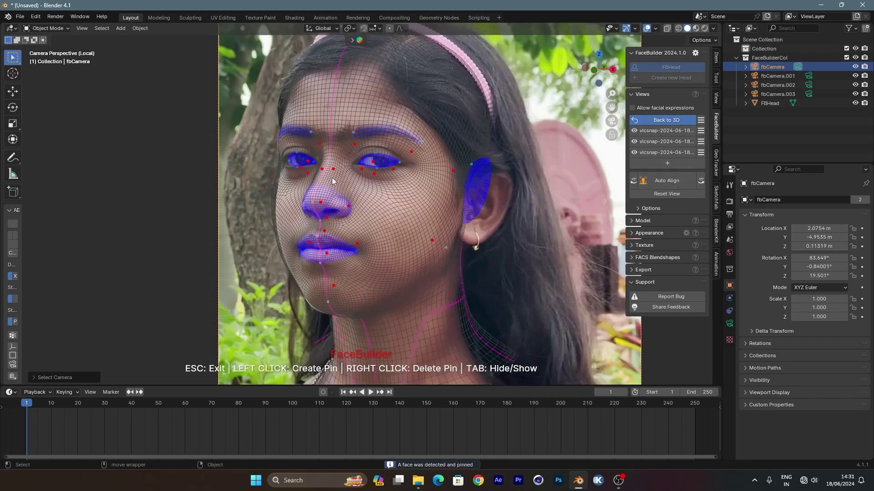
scroll(343, 229, up, 1)
scroll(406, 177, down, 2)
scroll(373, 201, down, 1)
scroll(438, 236, up, 2)
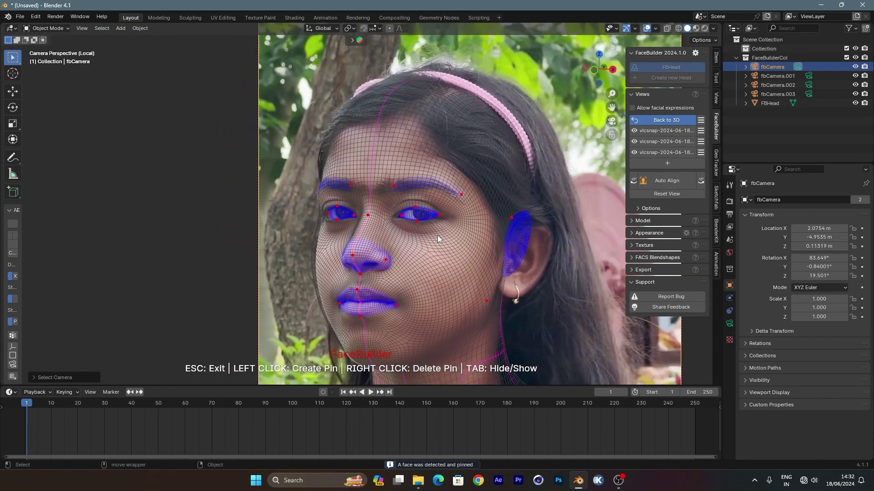
scroll(384, 182, up, 1)
Step: Add pins on the left cheek contour and left brow
drag(257, 231, 262, 234)
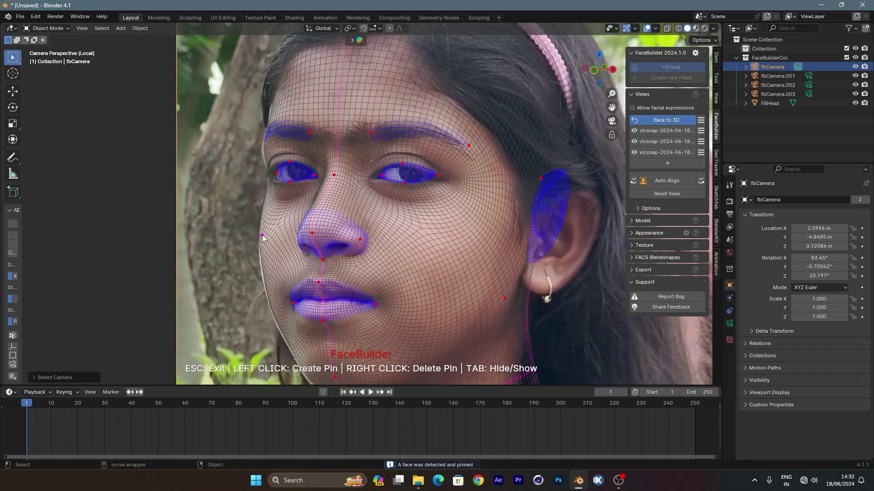
scroll(313, 149, down, 2)
scroll(318, 166, up, 1)
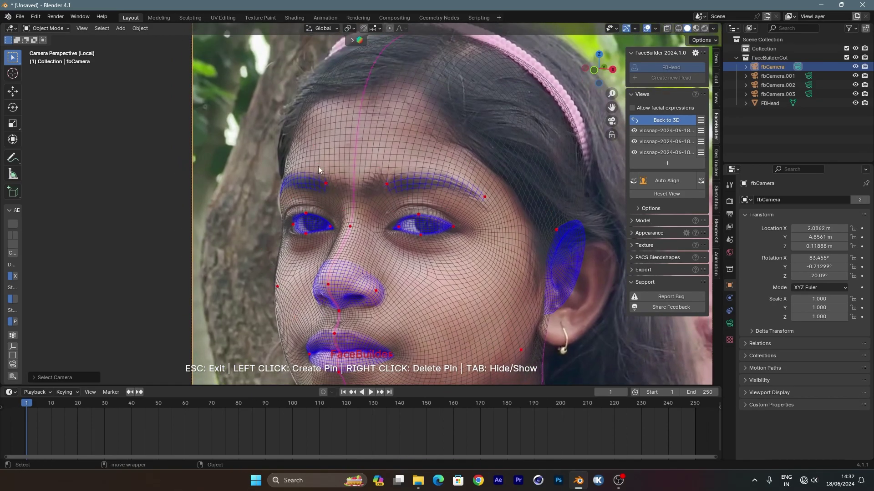
scroll(282, 177, up, 3)
scroll(246, 188, up, 1)
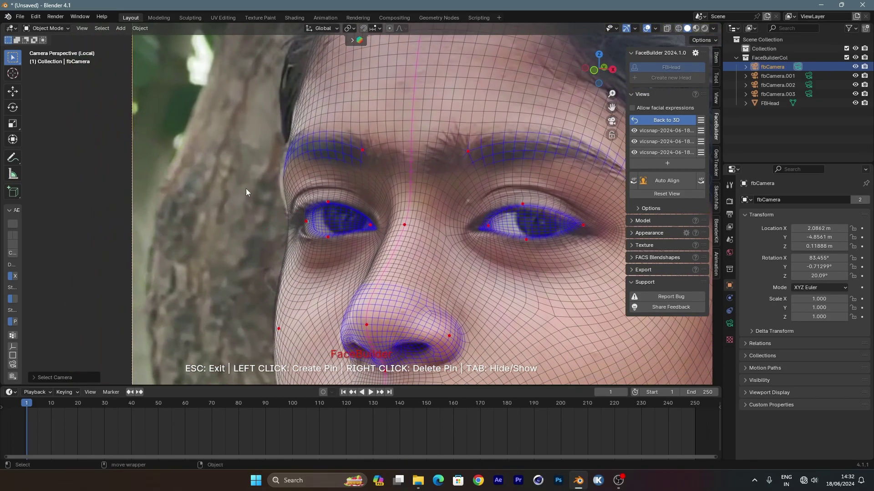
click(288, 176)
scroll(273, 205, down, 1)
scroll(265, 219, up, 1)
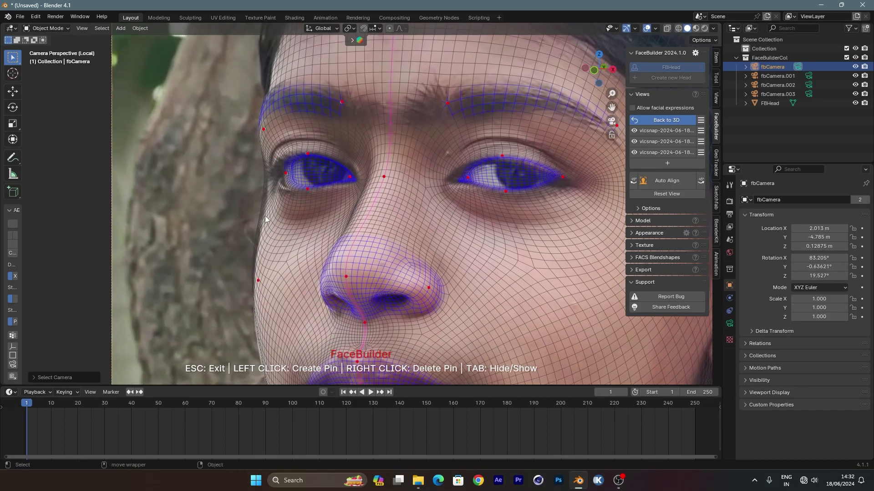
click(264, 216)
scroll(265, 219, down, 4)
scroll(296, 231, up, 1)
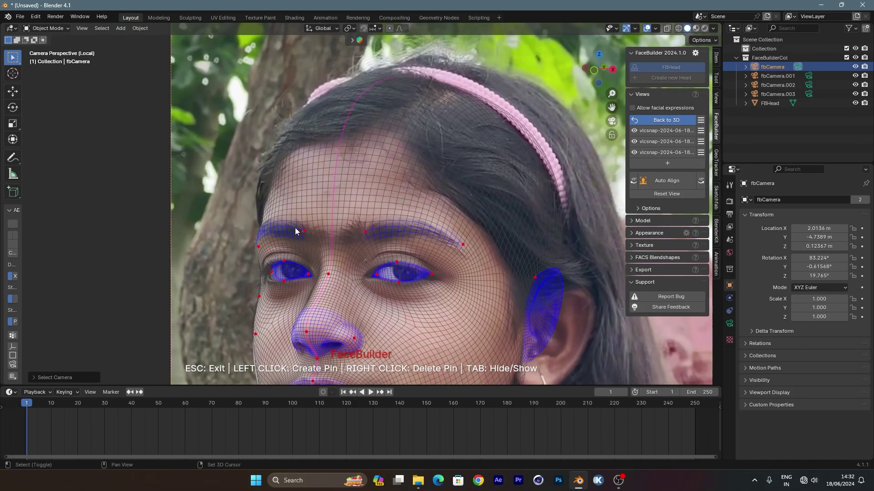
scroll(410, 150, down, 3)
scroll(455, 168, up, 1)
scroll(375, 193, up, 1)
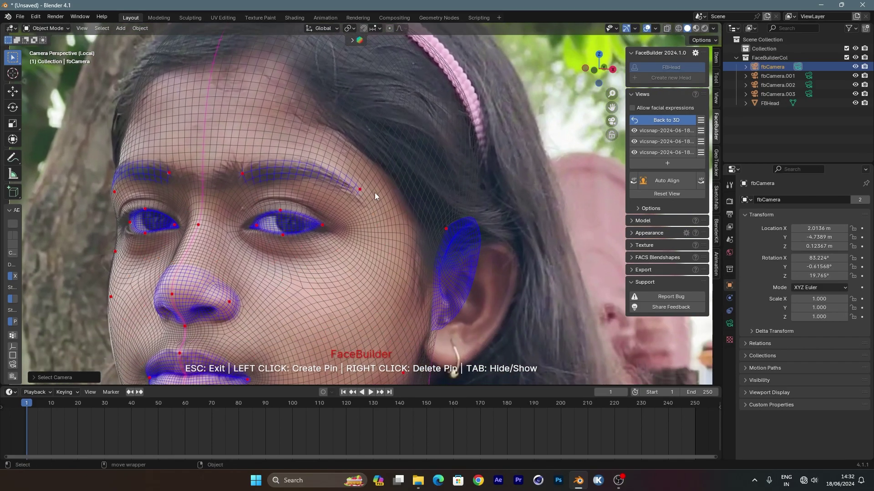
scroll(447, 231, up, 1)
Step: Pin and refit the ear mesh to the photo's ear outline
click(446, 229)
scroll(448, 233, down, 3)
drag(414, 157, 438, 190)
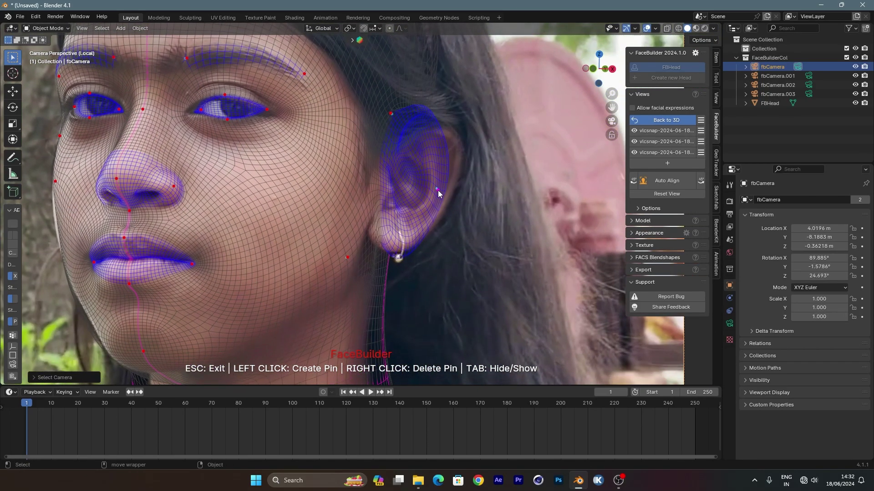
scroll(429, 188, up, 2)
drag(413, 113, 443, 130)
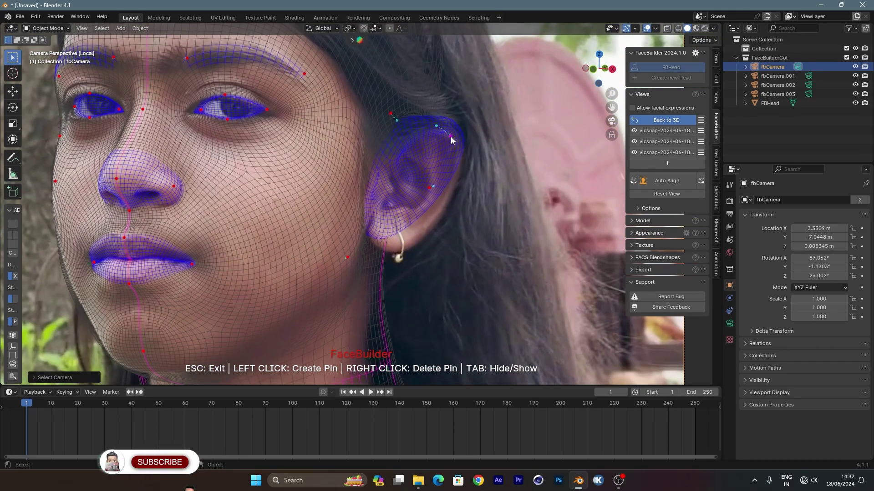
click(390, 179)
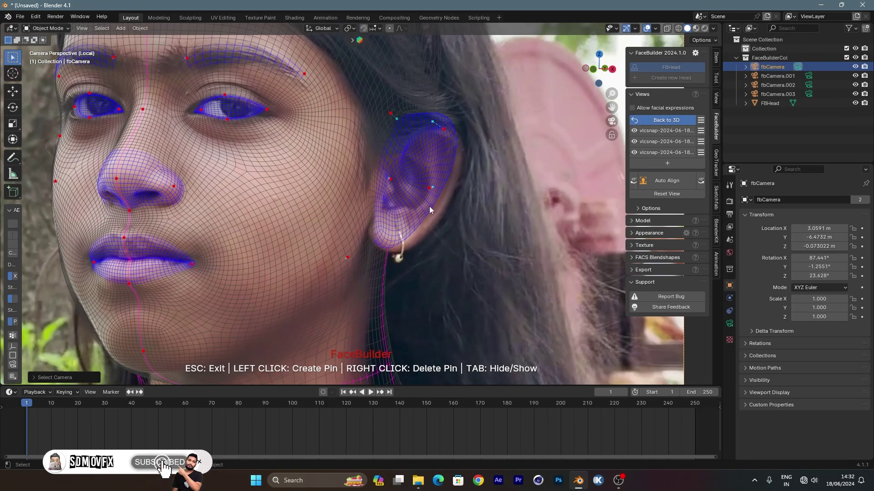
drag(429, 188, 438, 194)
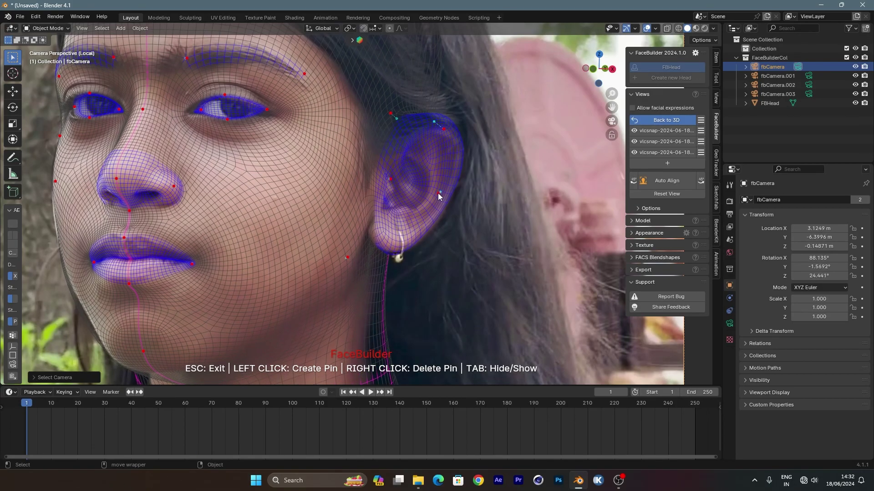
scroll(406, 195, down, 1)
Step: Pin the jawline edge, then expand the head Model panel
shift+middle_drag(405, 192, 425, 100)
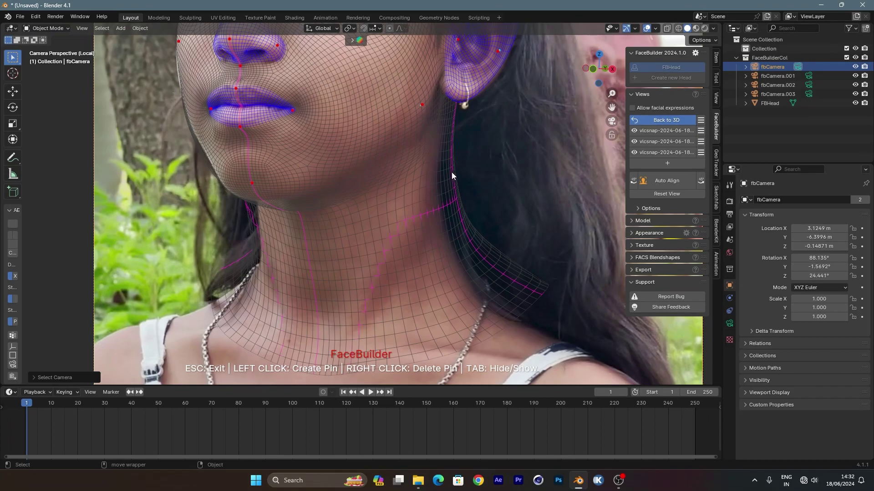
drag(452, 174, 438, 175)
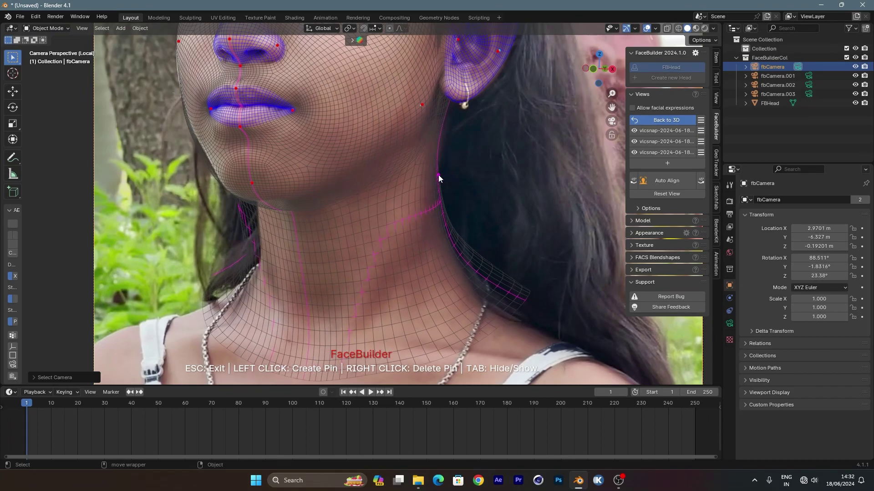
shift+middle_drag(393, 184, 327, 210)
click(320, 165)
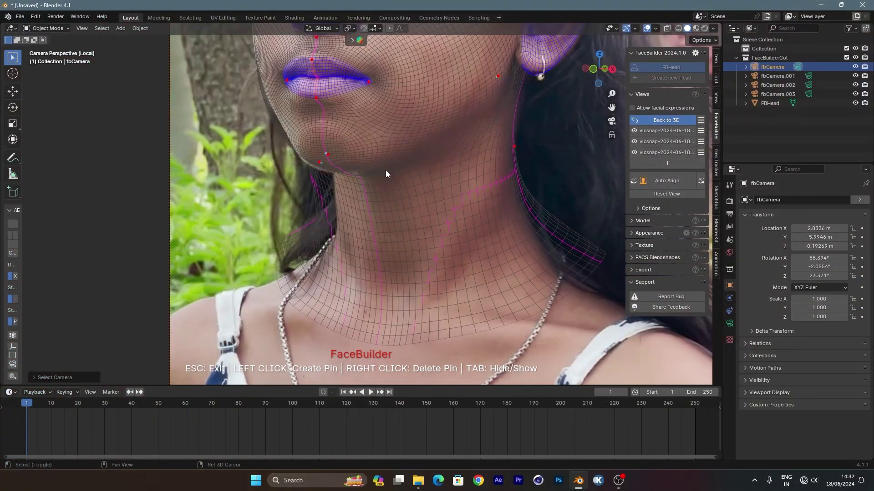
shift+middle_drag(386, 174, 408, 270)
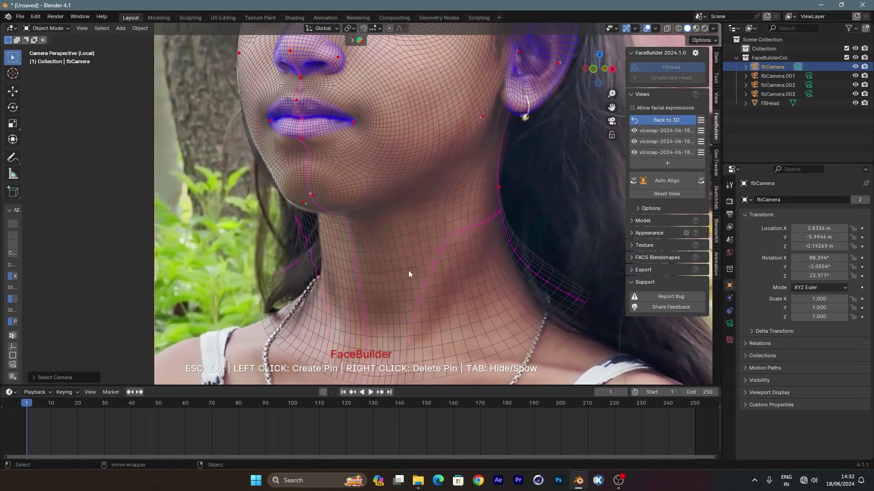
scroll(449, 211, down, 3)
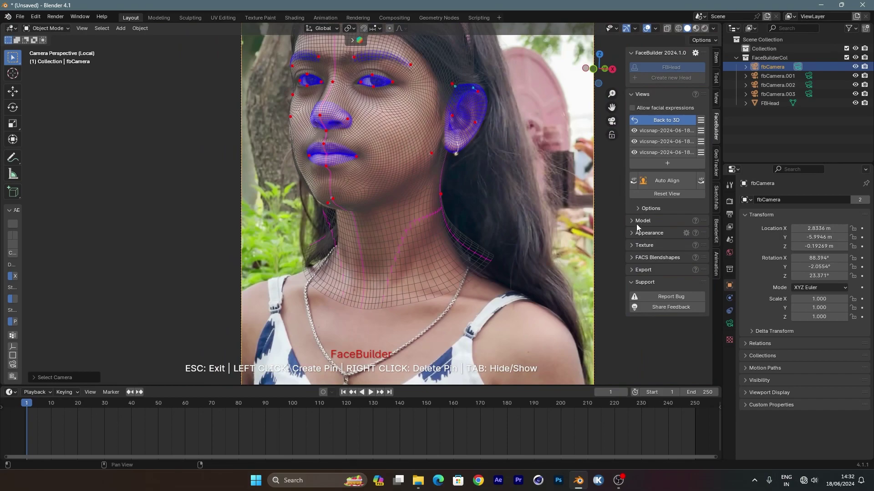
click(633, 222)
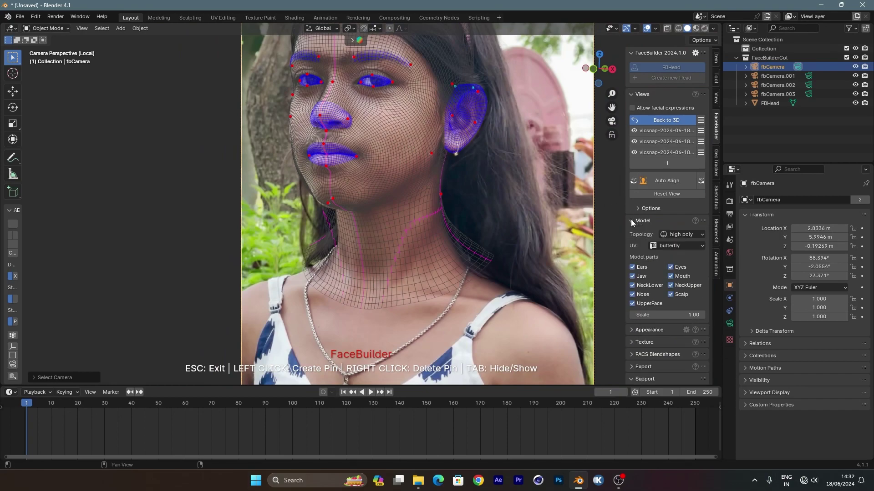
Step: Remove the upper and lower neck from the head, then pin the jaw side and chin
click(682, 286)
click(632, 285)
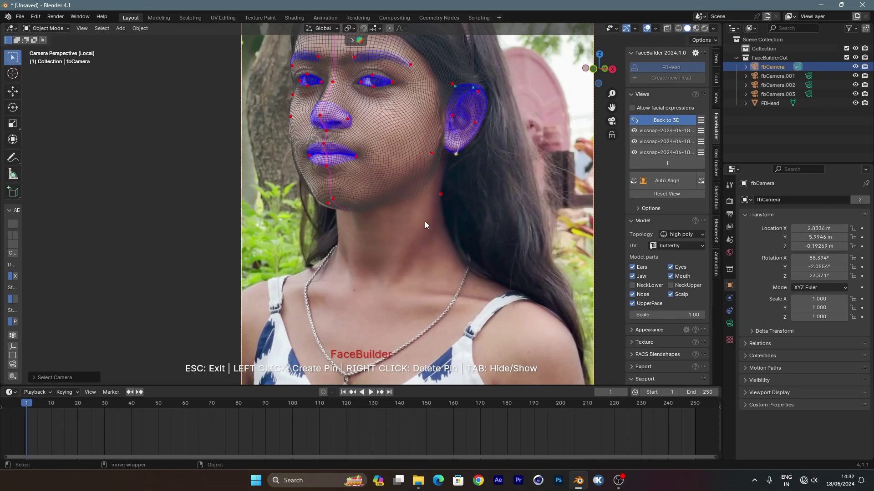
scroll(409, 221, up, 4)
drag(462, 237, 457, 224)
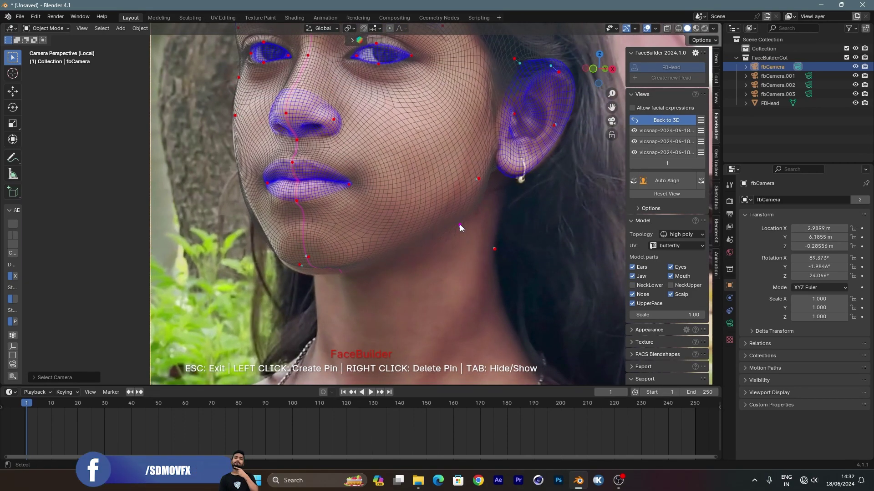
drag(300, 264, 301, 271)
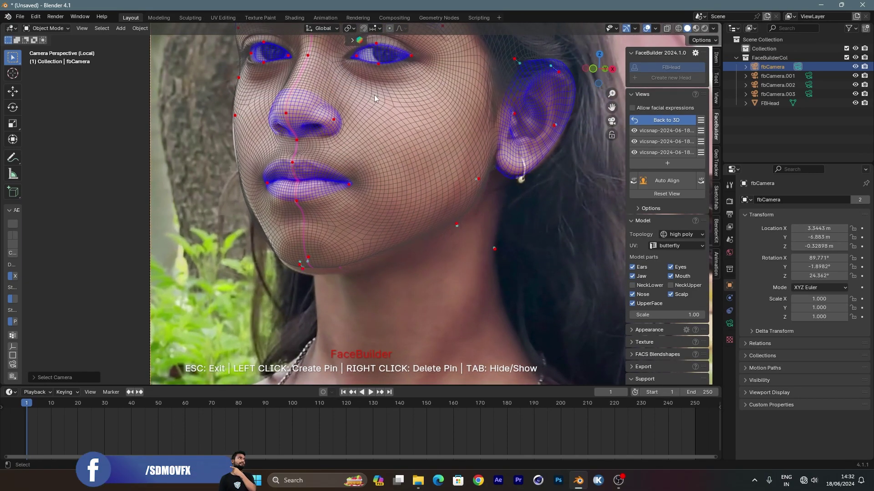
scroll(318, 182, up, 3)
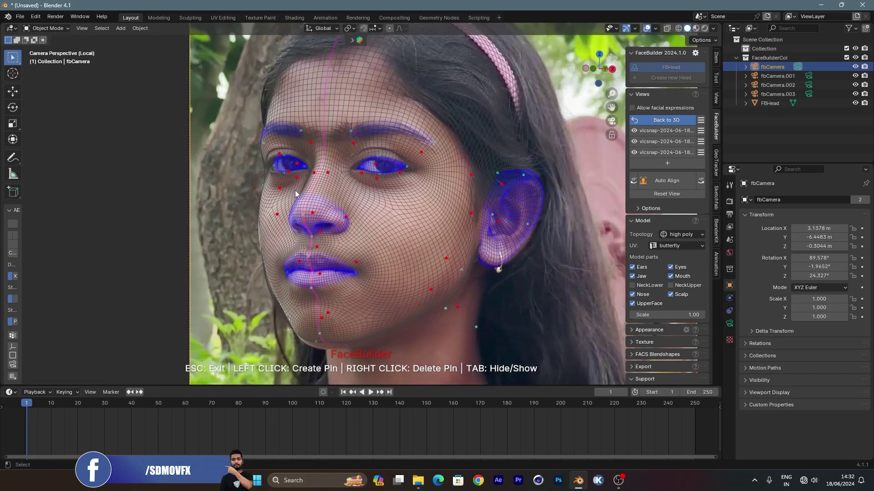
Step: Pin the left cheek and drag jaw pins onto the jawline down to the chin
click(270, 205)
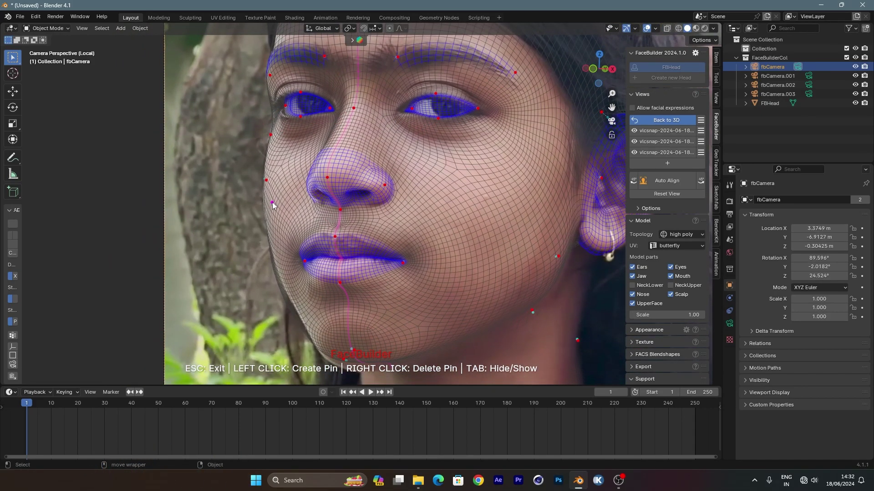
shift+middle_drag(289, 283, 263, 221)
drag(264, 221, 263, 227)
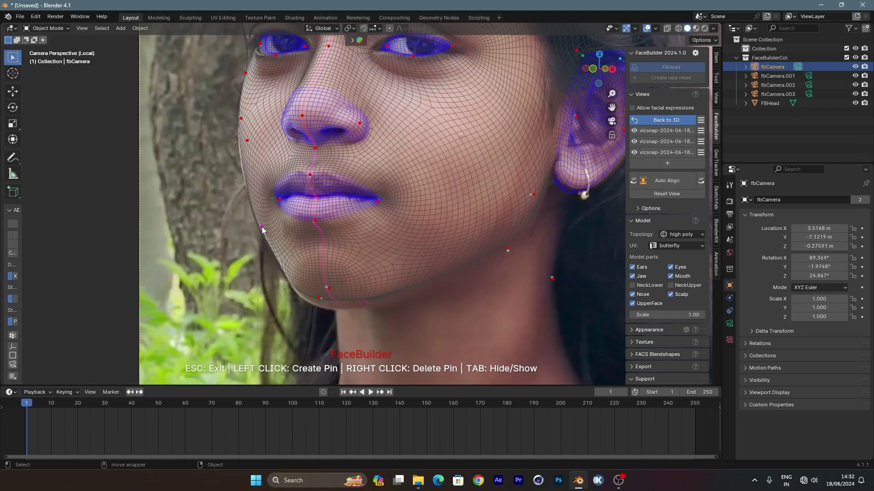
shift+middle_drag(319, 247, 284, 158)
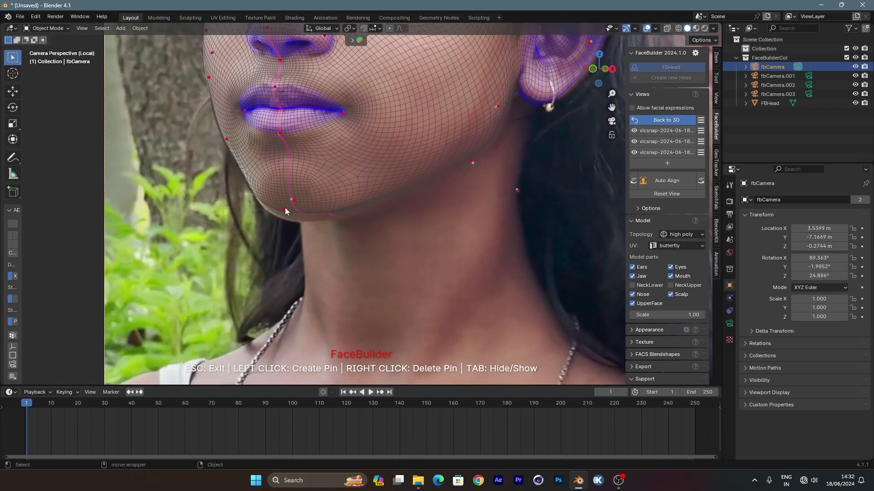
drag(285, 208, 287, 214)
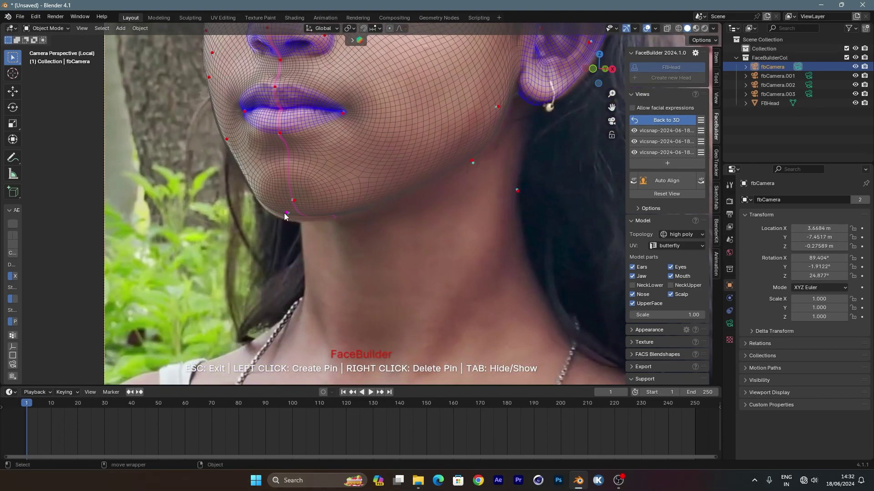
shift+middle_drag(287, 216, 316, 309)
scroll(288, 195, up, 2)
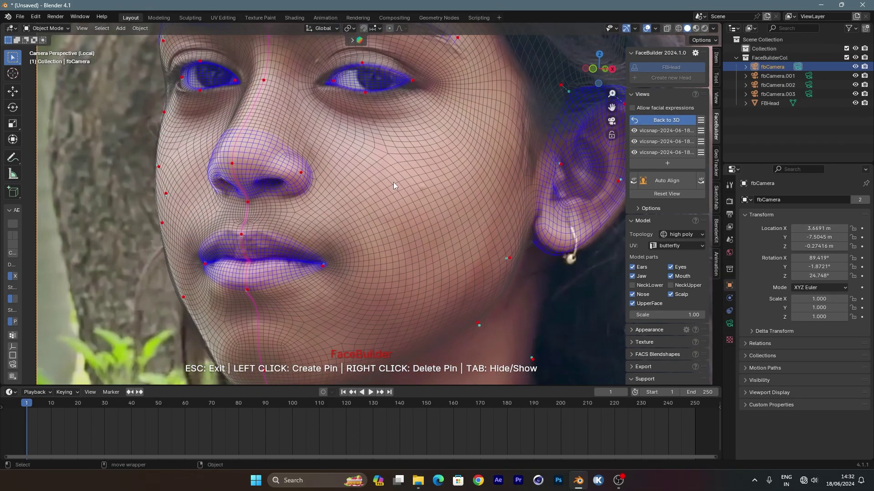
scroll(393, 182, down, 3)
shift+middle_drag(489, 181, 396, 239)
scroll(396, 239, down, 2)
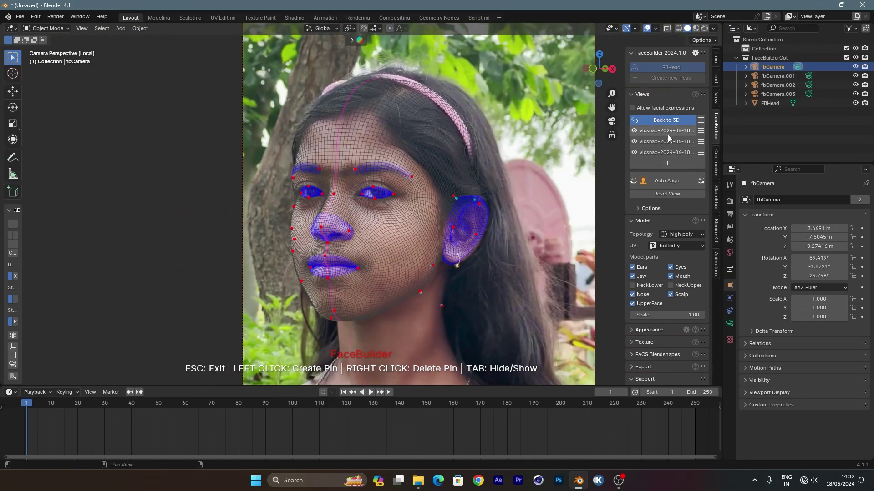
Step: Open the front-facing snapshot and auto-align the head mesh to it
click(661, 132)
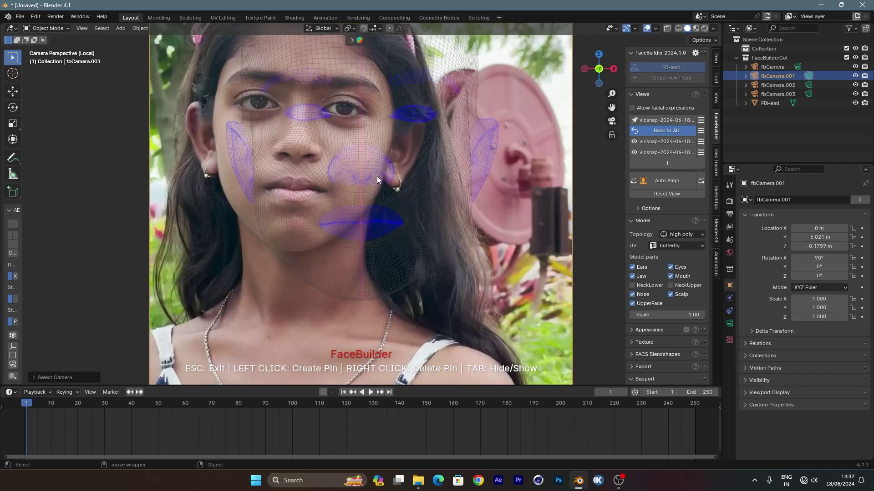
click(666, 181)
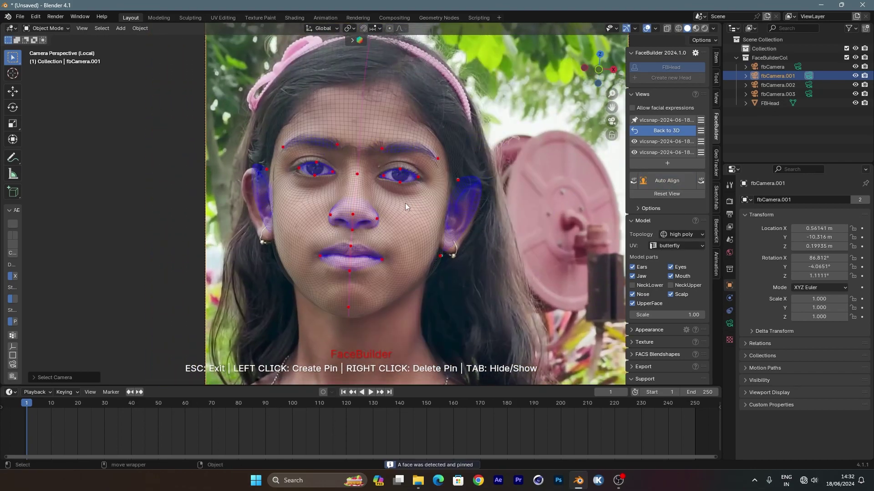
scroll(323, 165, down, 1)
scroll(334, 167, up, 2)
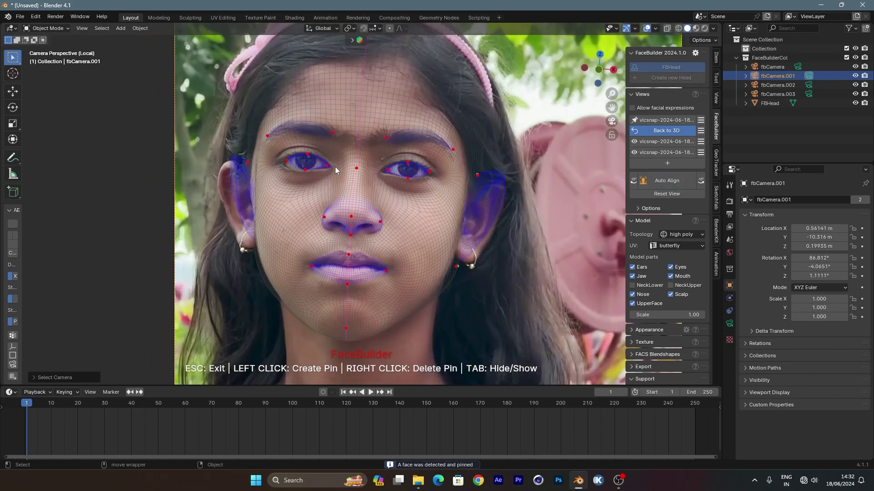
click(701, 181)
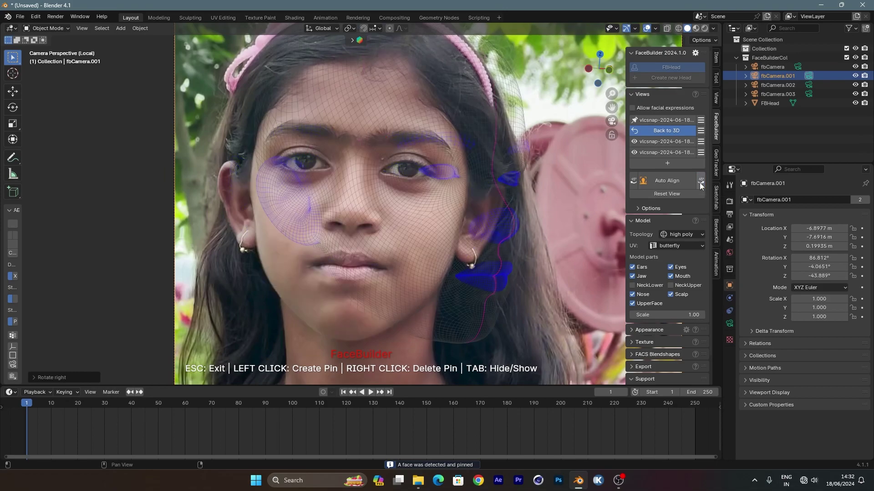
click(633, 181)
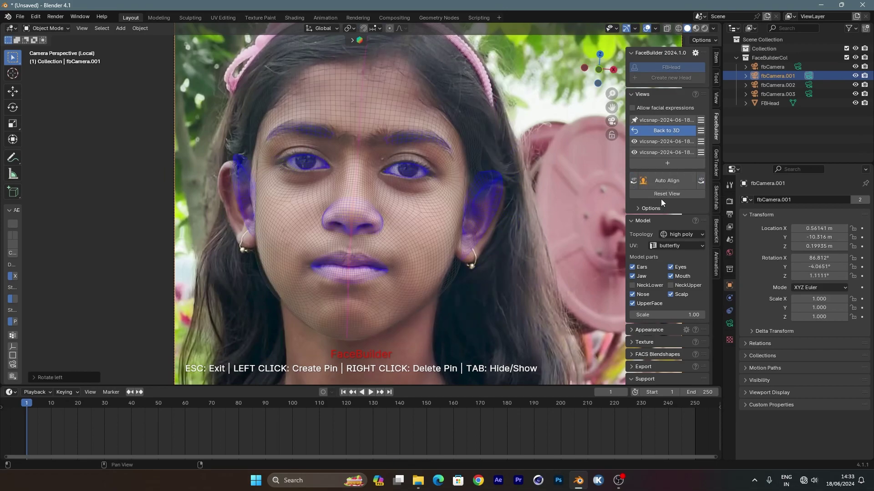
click(641, 184)
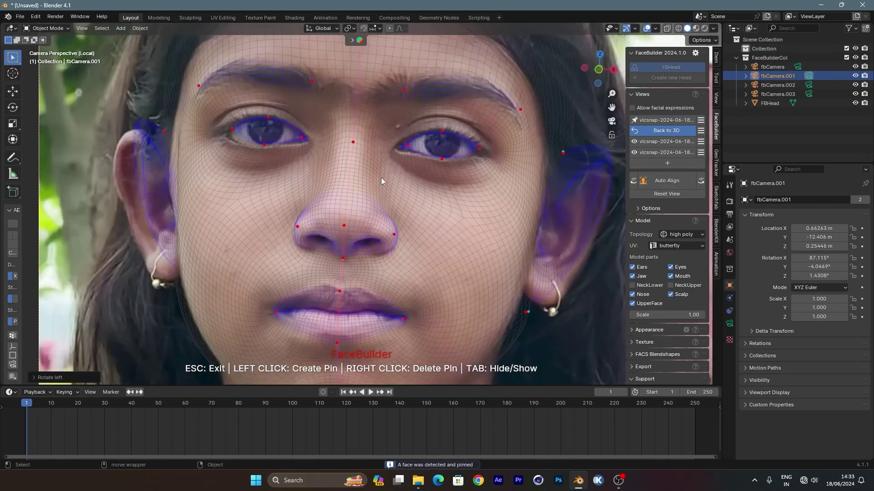
Step: Pin the eye corner, the left ear and the top of the right ear onto the photo
shift+middle_drag(381, 181, 343, 196)
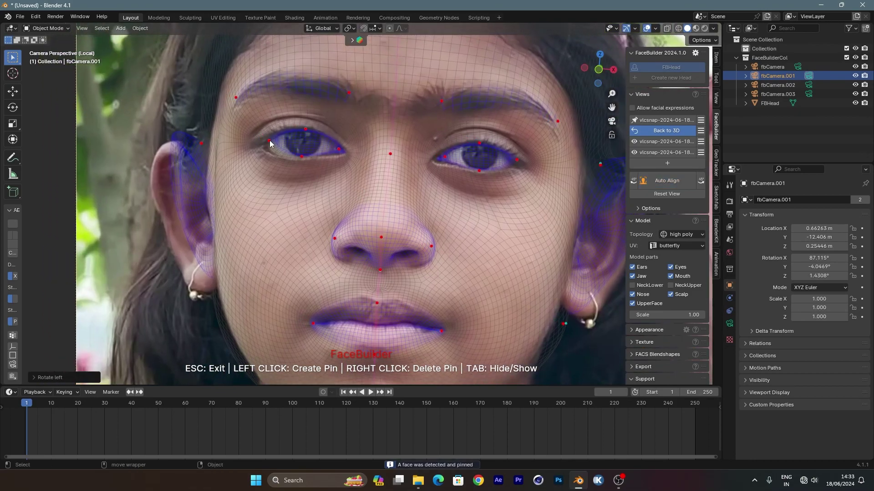
drag(269, 140, 263, 147)
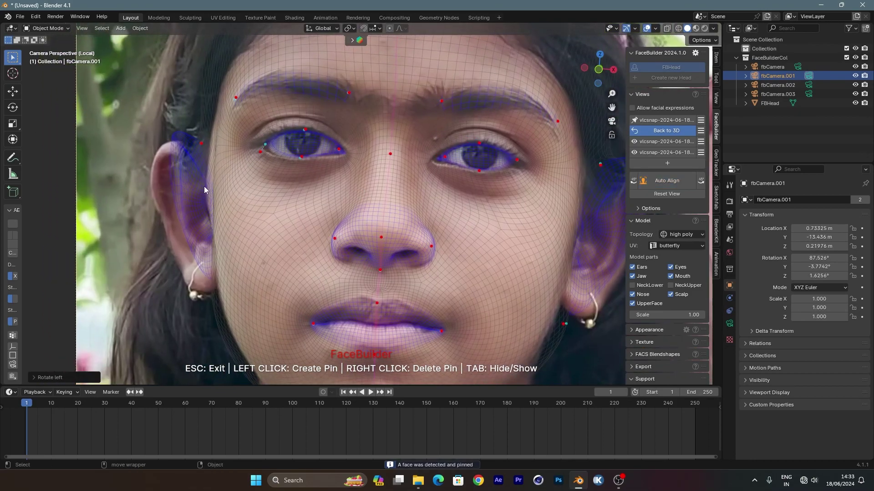
drag(205, 187, 172, 212)
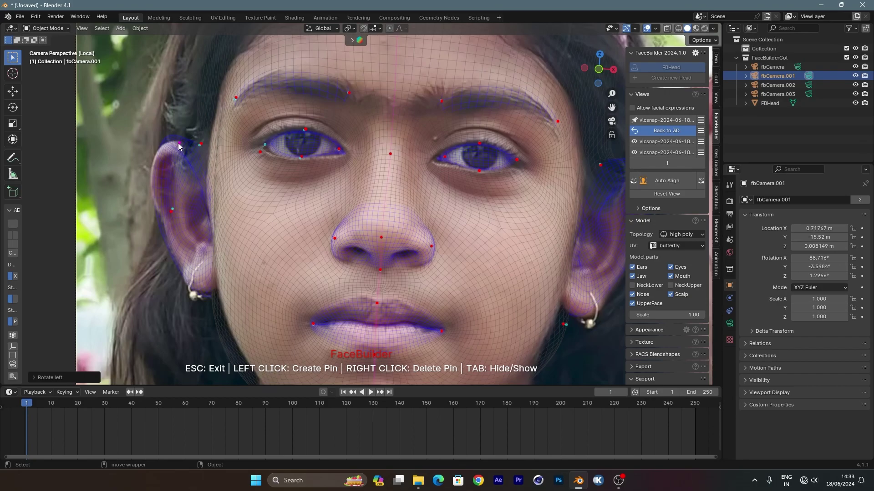
shift+middle_drag(486, 216, 273, 168)
drag(416, 140, 408, 159)
drag(424, 125, 419, 135)
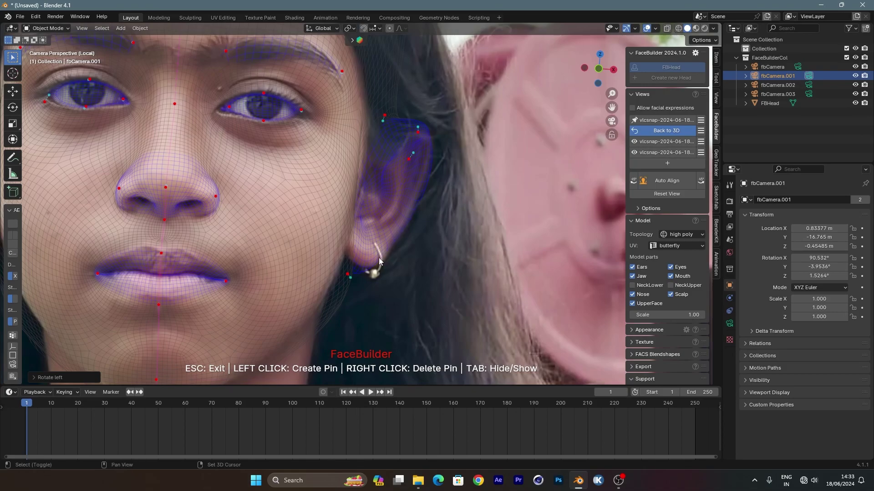
Step: Refine the right ear fit with extra pins along the ear rim toward the jaw
shift+middle_drag(378, 257, 462, 196)
drag(468, 176, 477, 165)
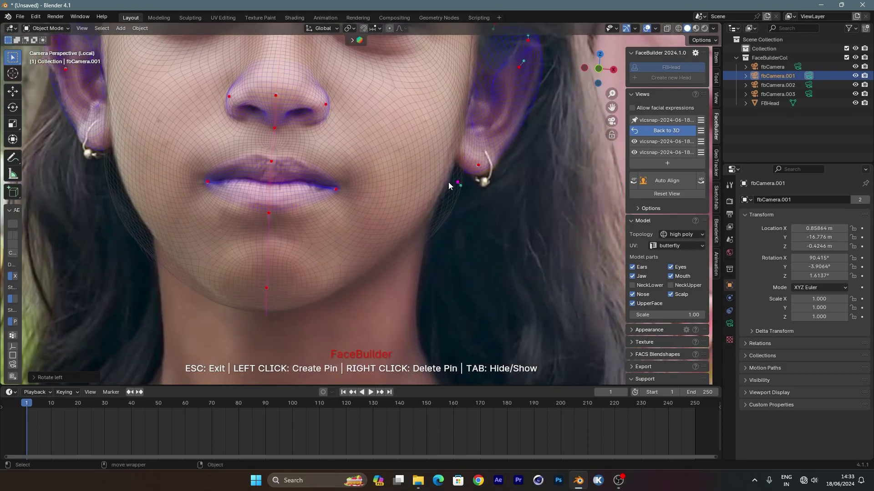
drag(448, 182, 434, 179)
shift+middle_drag(448, 176, 446, 165)
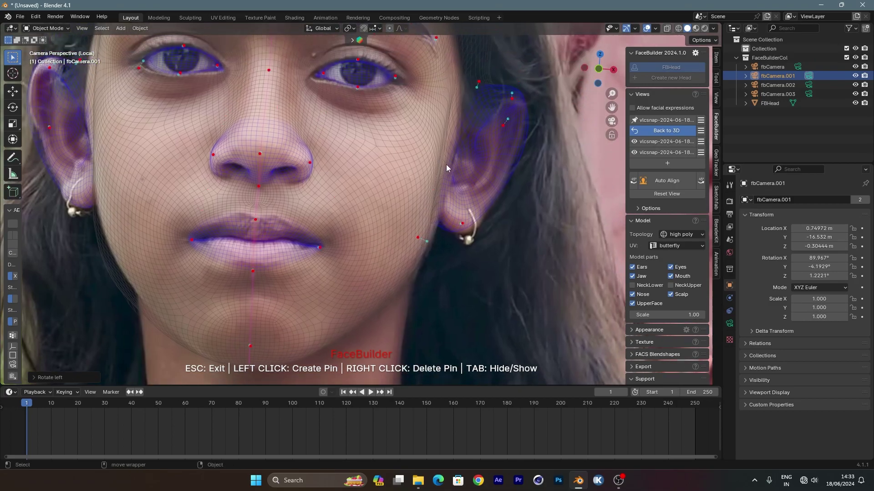
click(454, 158)
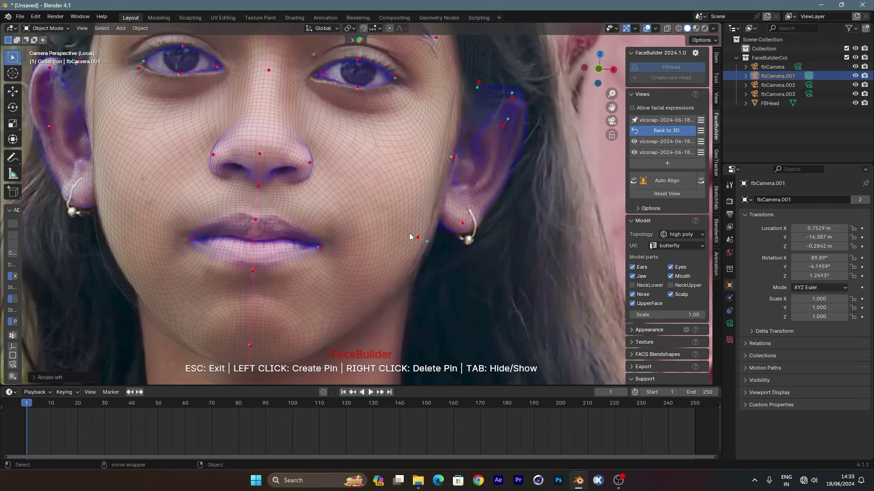
scroll(409, 233, down, 4)
scroll(283, 239, up, 4)
Step: Add pins on the left jawline and ear, nudging the ear-side pin slightly left
click(230, 247)
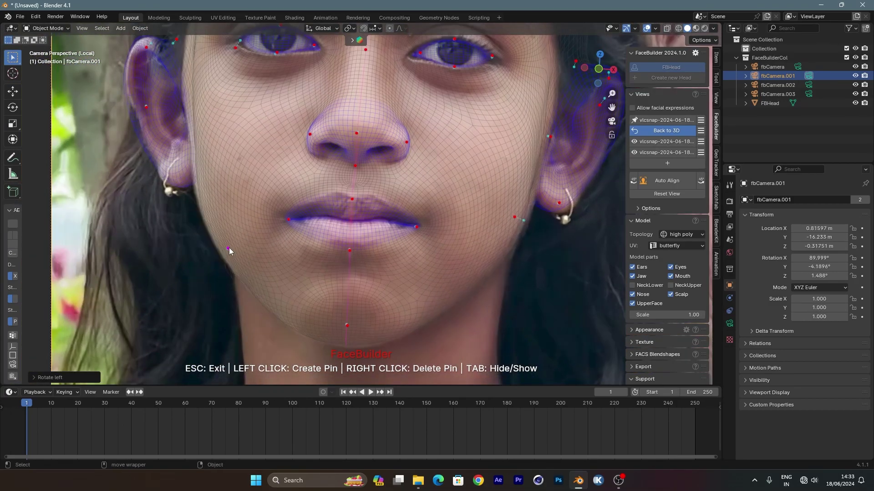
scroll(215, 190, down, 4)
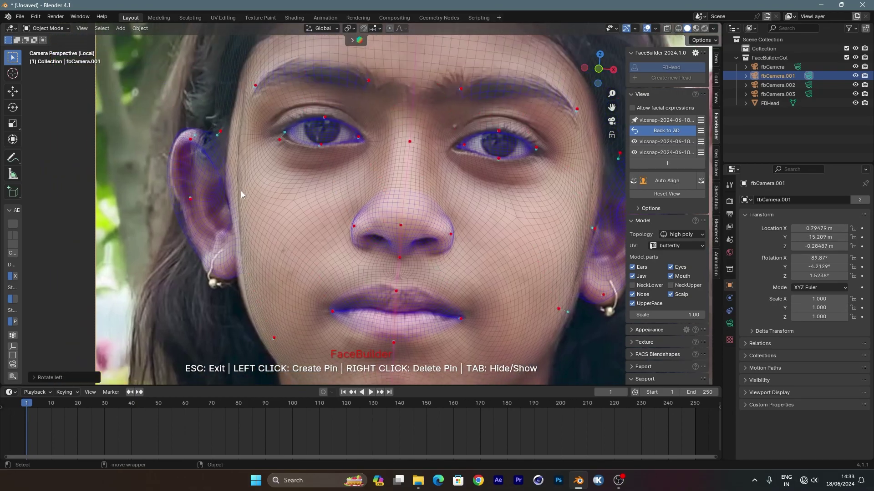
scroll(229, 193, up, 4)
click(229, 192)
scroll(228, 191, down, 3)
scroll(259, 194, up, 3)
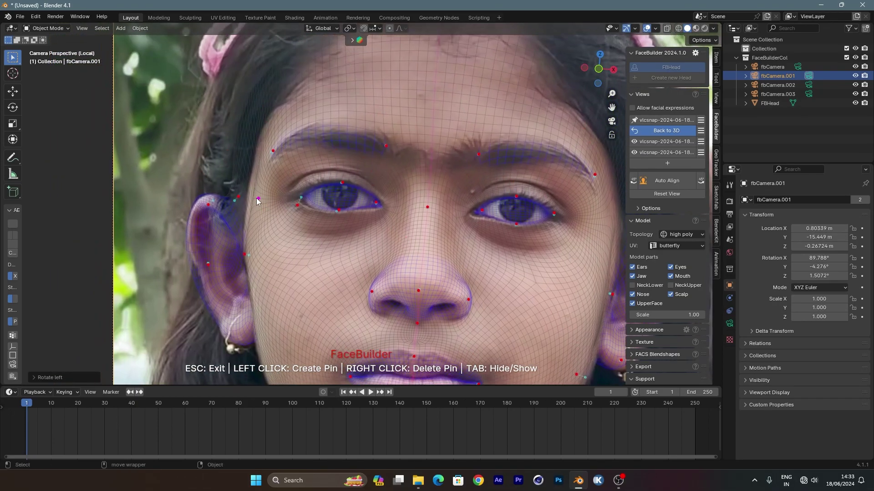
drag(258, 200, 251, 200)
Step: Frame the whole face and headband, then adjust the chin pin to fit the chin
middle_drag(413, 146, 395, 222)
scroll(395, 222, down, 3)
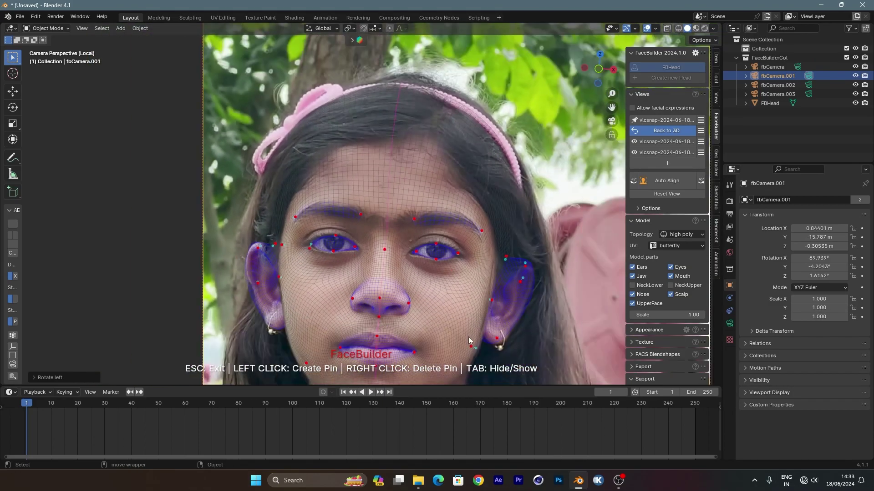
middle_drag(395, 179, 439, 201)
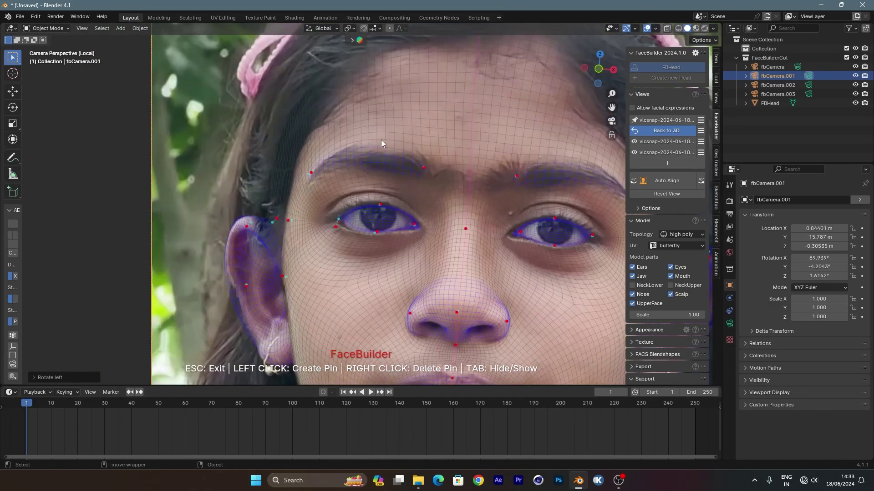
scroll(381, 140, down, 2)
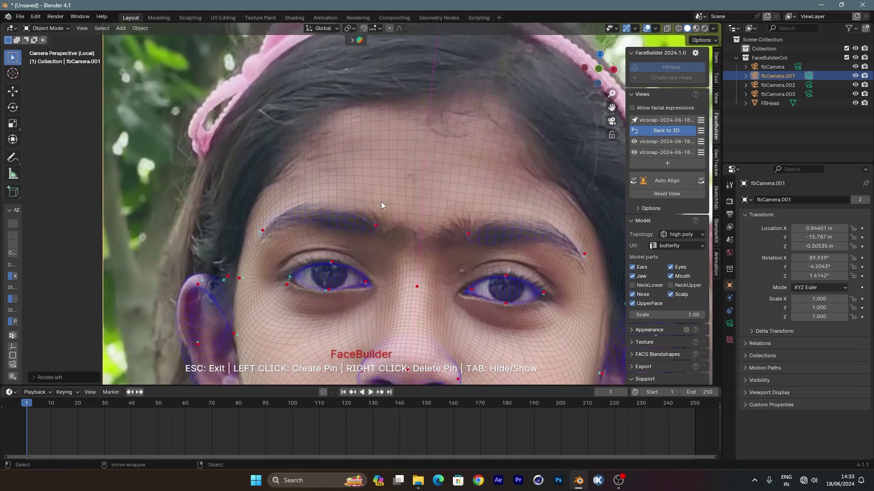
scroll(381, 202, down, 2)
mouse_move(438, 202)
shift+middle_down()
mouse_move(394, 222)
mouse_move(398, 125)
shift+middle_up()
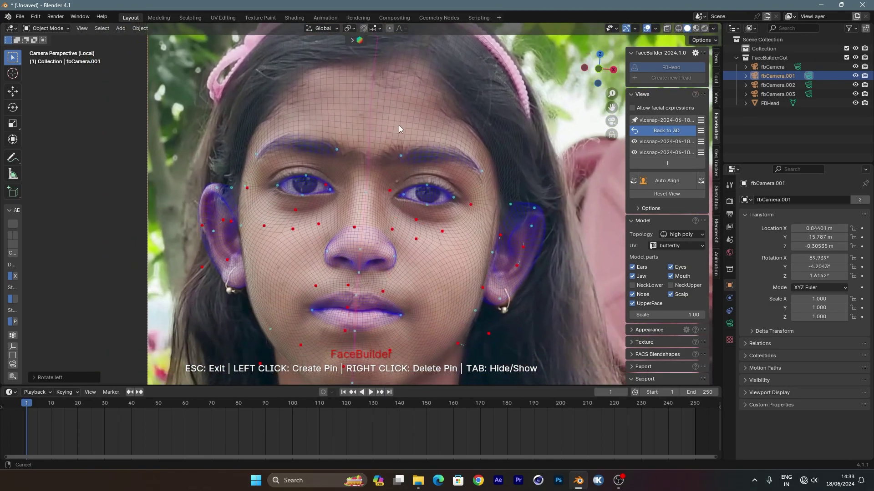
scroll(398, 125, down, 2)
scroll(412, 204, up, 1)
scroll(415, 169, up, 1)
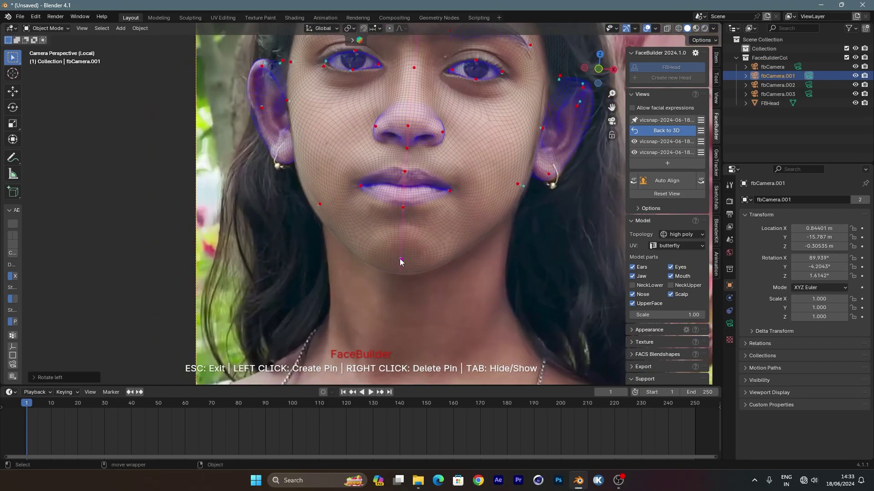
drag(400, 261, 401, 266)
shift+middle_drag(401, 266, 389, 252)
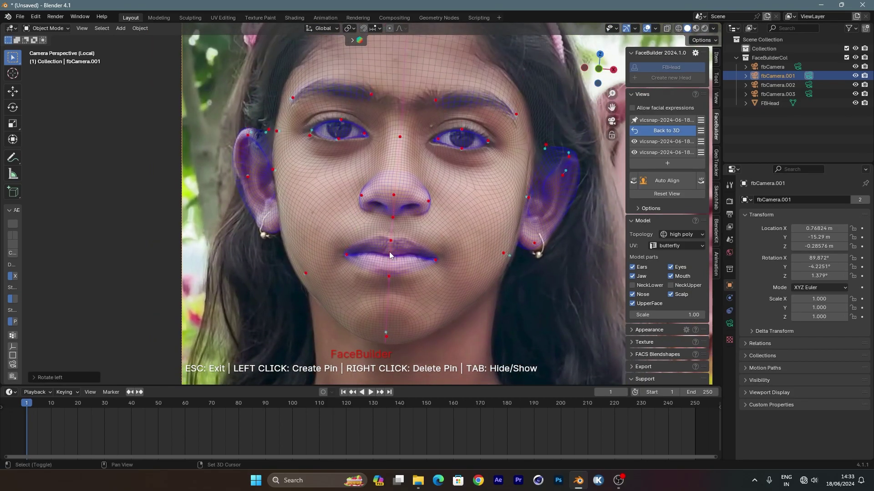
scroll(420, 208, down, 3)
scroll(421, 203, up, 1)
scroll(440, 231, up, 2)
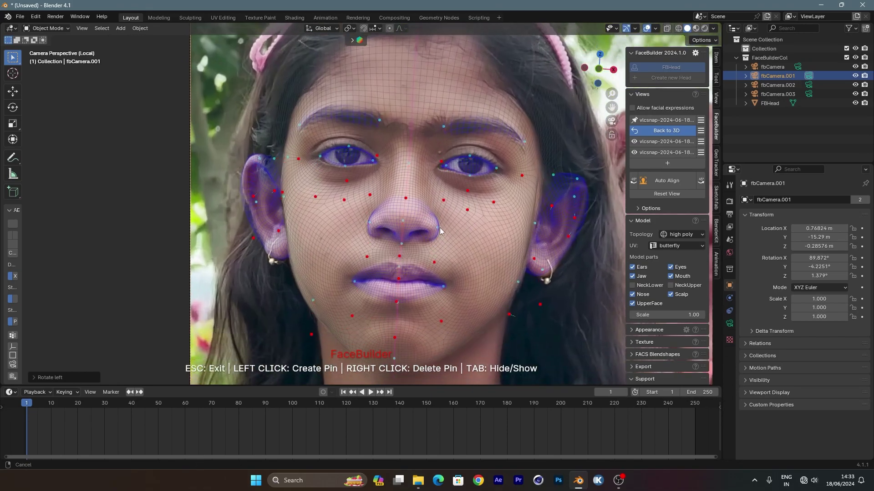
scroll(440, 231, down, 2)
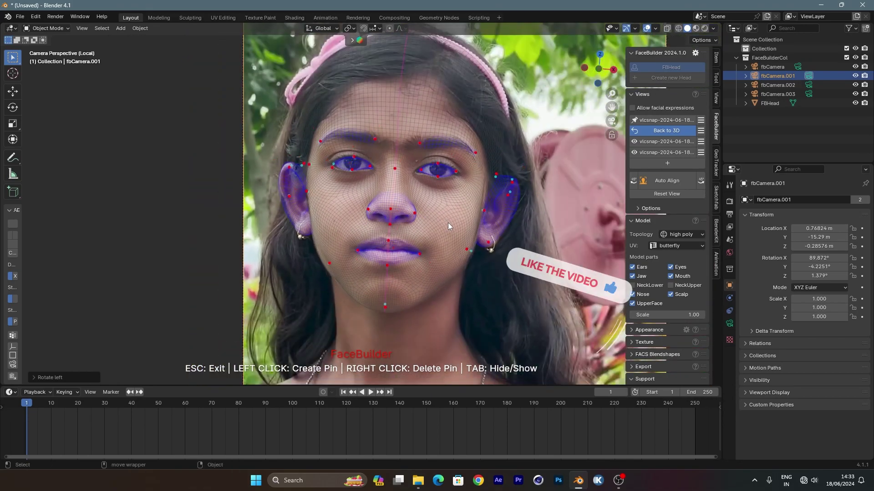
Step: Open the three-quarter snapshot and auto-align the head mesh to it
click(674, 144)
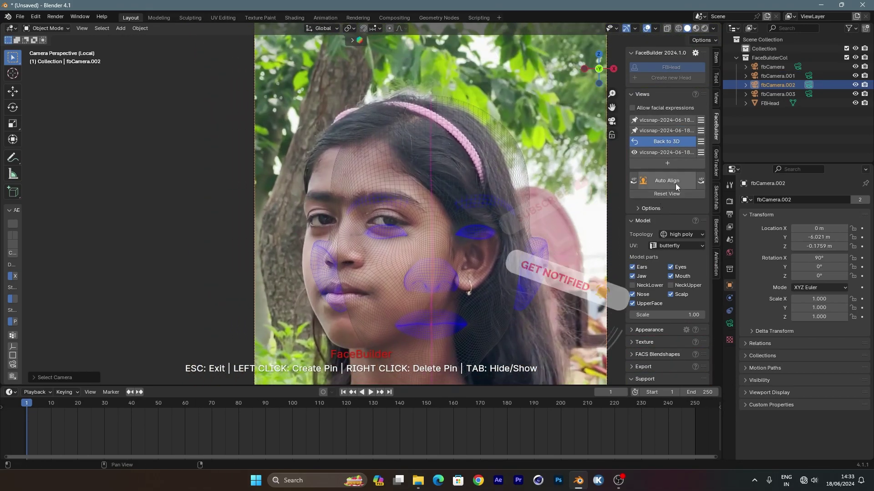
click(675, 184)
scroll(400, 237, up, 3)
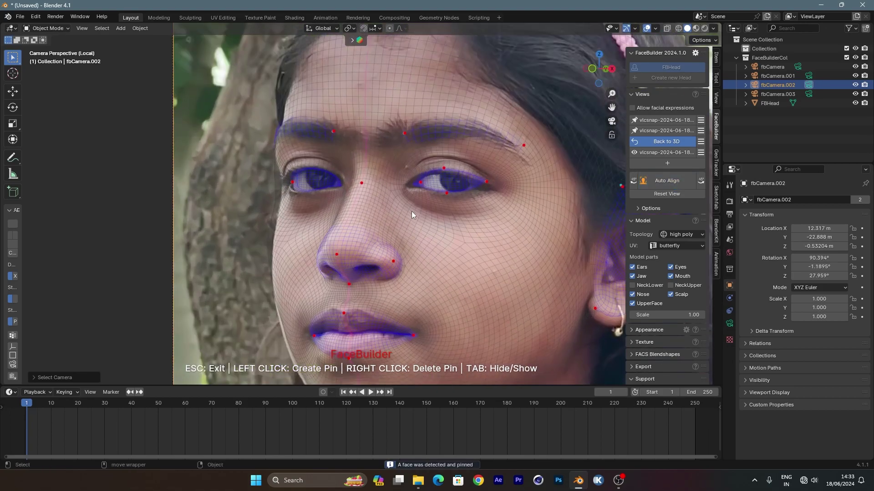
scroll(387, 191, down, 1)
scroll(359, 196, down, 1)
scroll(305, 242, down, 1)
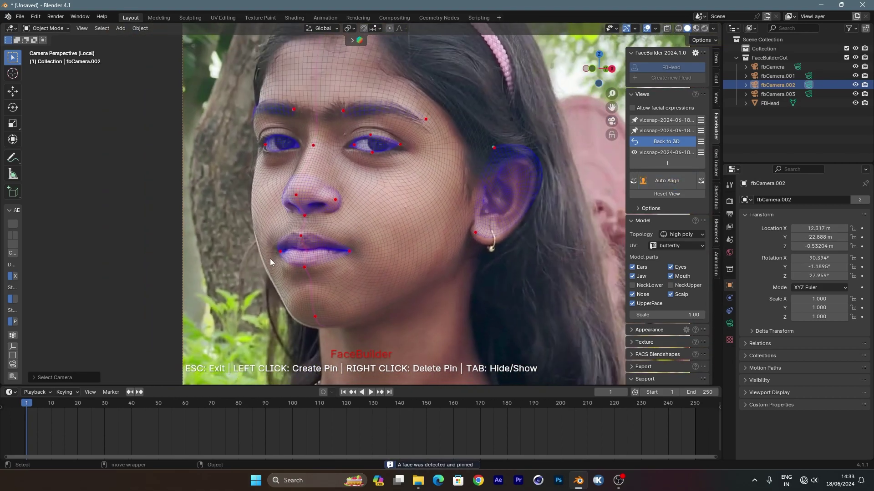
Step: Pin the jaw, ear and earlobe onto the three-quarter snapshot
drag(268, 261, 264, 262)
drag(312, 320, 313, 319)
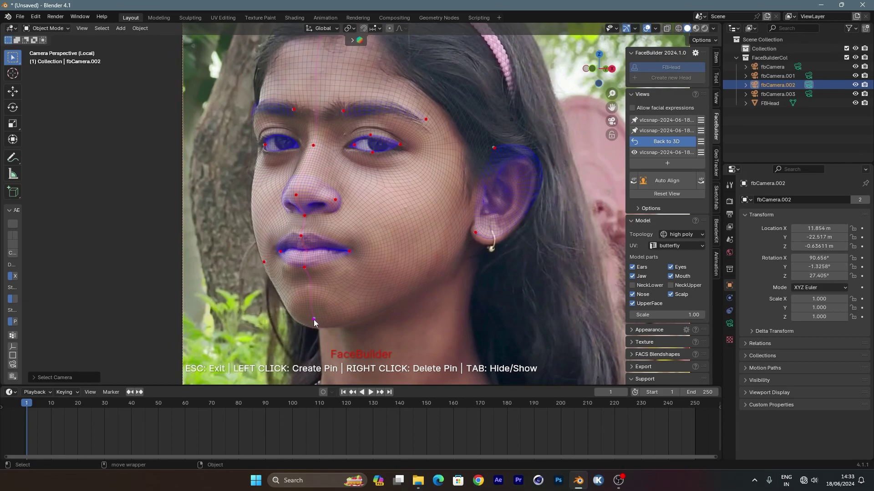
scroll(349, 259, up, 2)
scroll(237, 235, up, 2)
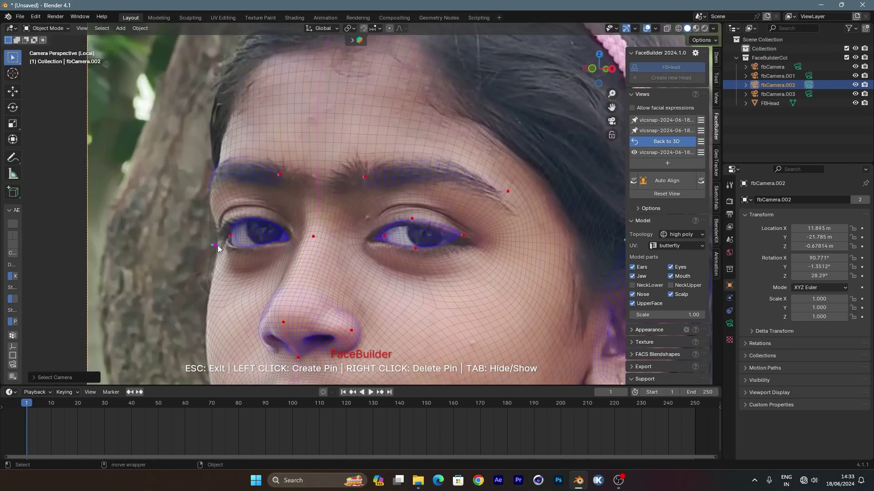
scroll(359, 196, down, 3)
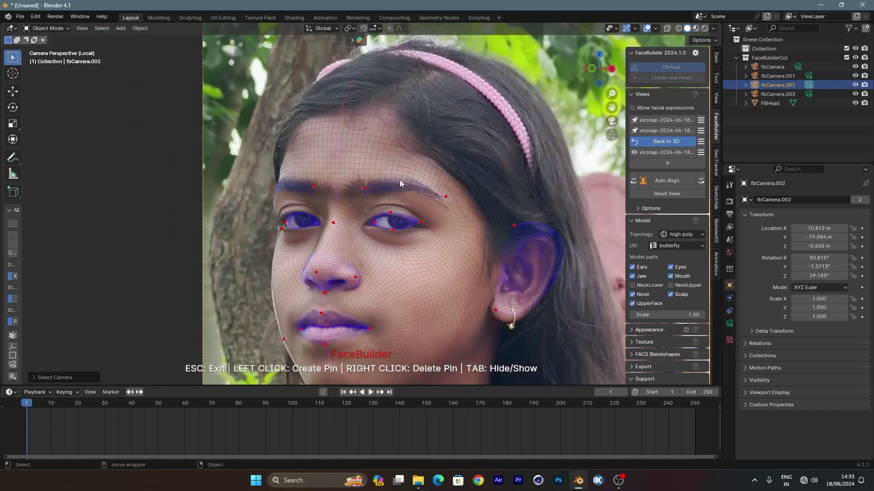
shift+middle_drag(528, 282, 456, 171)
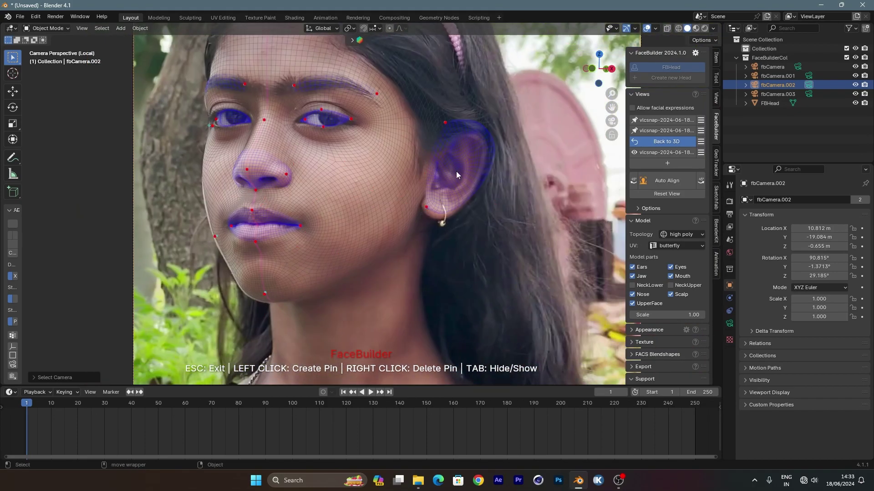
drag(487, 145, 478, 151)
drag(428, 207, 428, 216)
shift+middle_drag(385, 187, 407, 228)
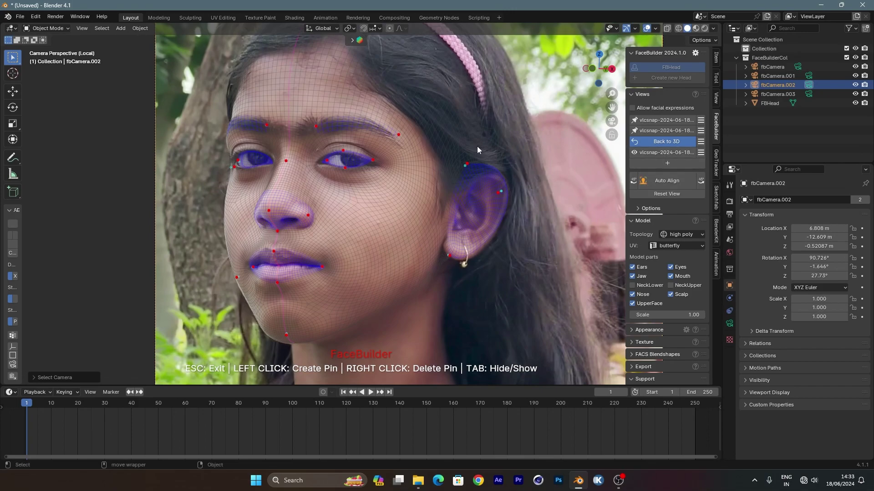
Step: Auto-align the side-profile snapshot and pin the lower lip and chin
click(662, 153)
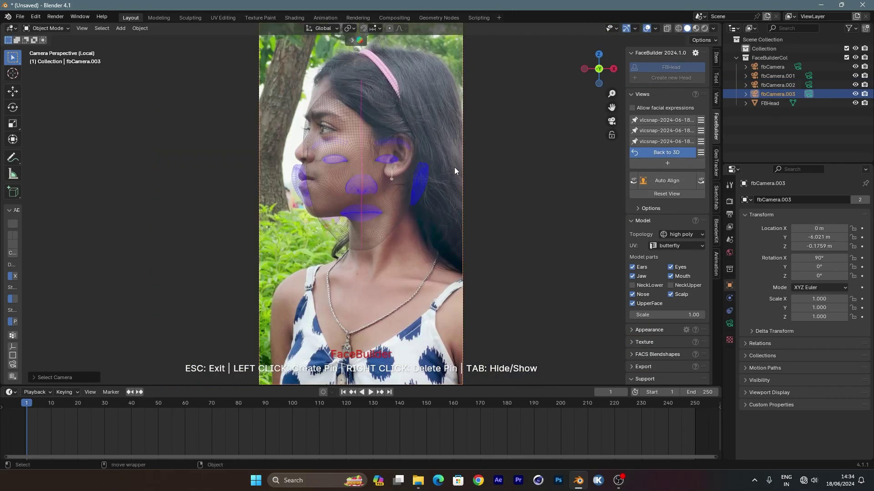
click(667, 176)
scroll(327, 228, up, 3)
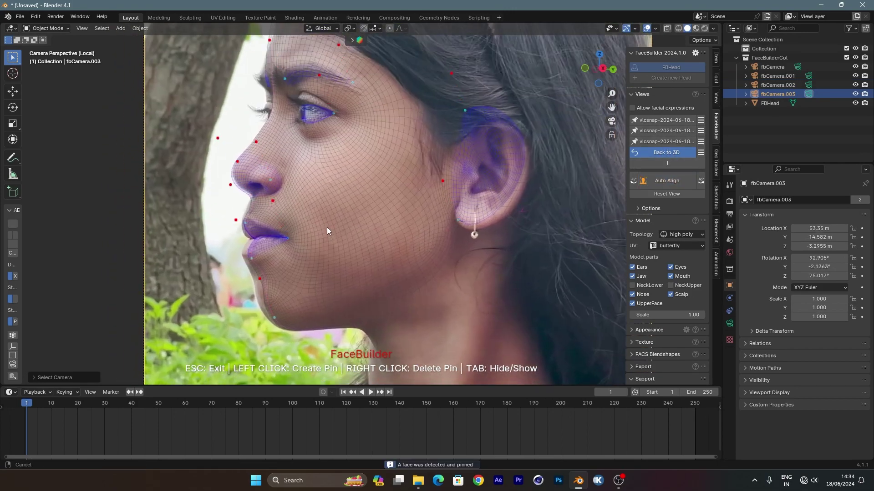
scroll(272, 287, up, 2)
drag(258, 277, 247, 275)
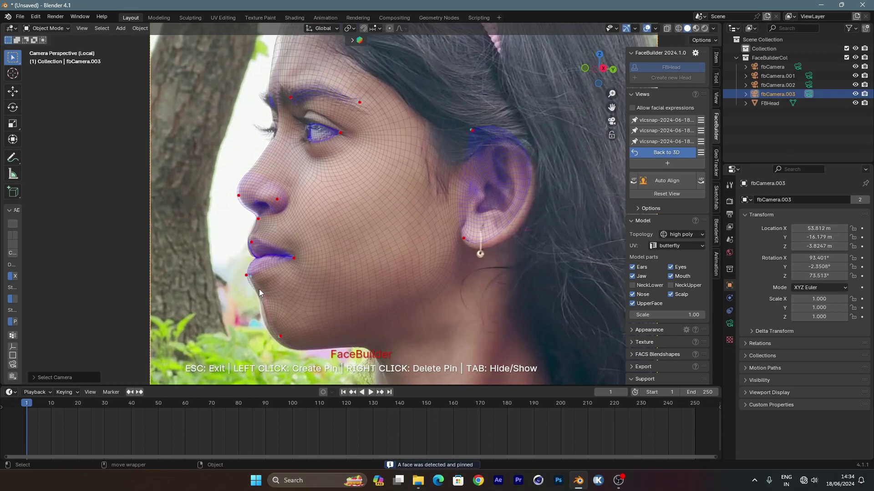
drag(275, 325, 271, 325)
Step: Try enabling facial expressions for the profile fit, then turn them back off
shift+scroll(312, 242, up, 3)
shift+scroll(294, 205, up, 1)
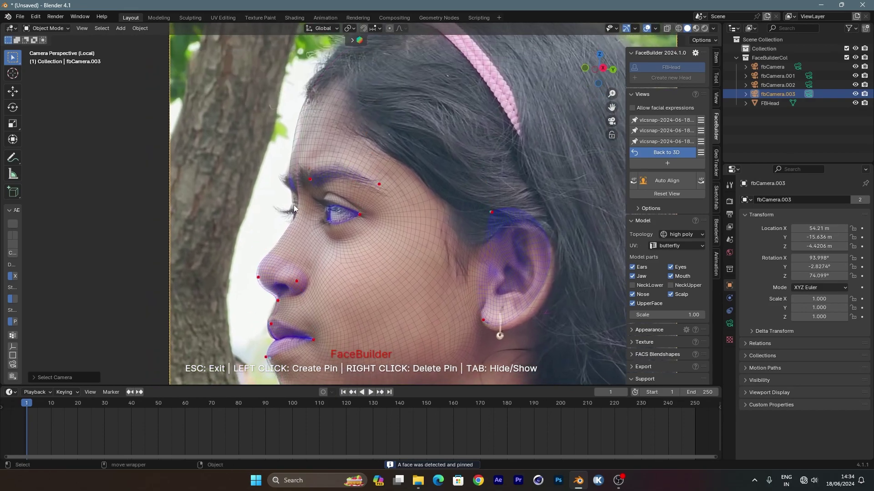
click(635, 108)
click(635, 108)
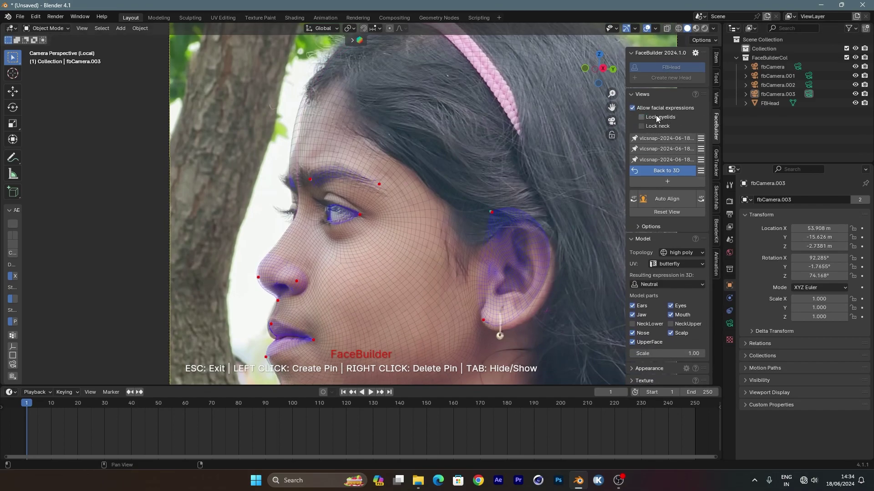
click(642, 110)
scroll(411, 129, up, 3)
scroll(394, 114, up, 2)
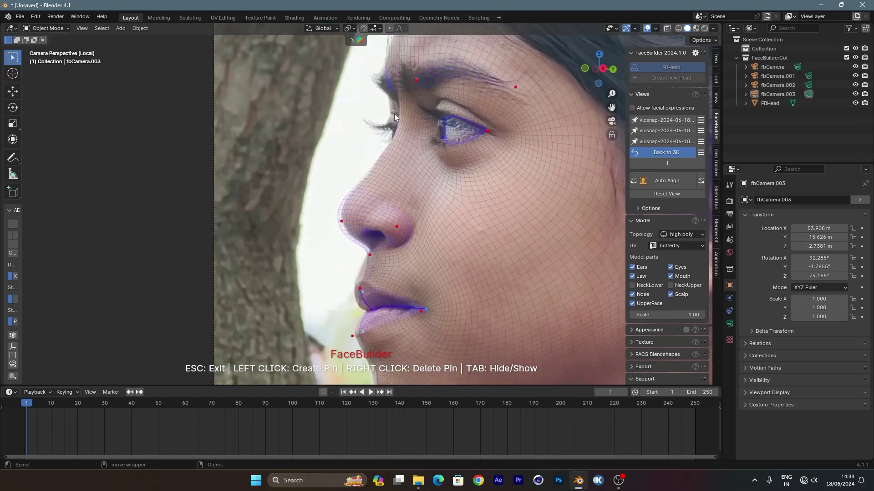
Step: Pin the brow line, chin and ear rim onto the side-profile photo
drag(392, 114, 392, 117)
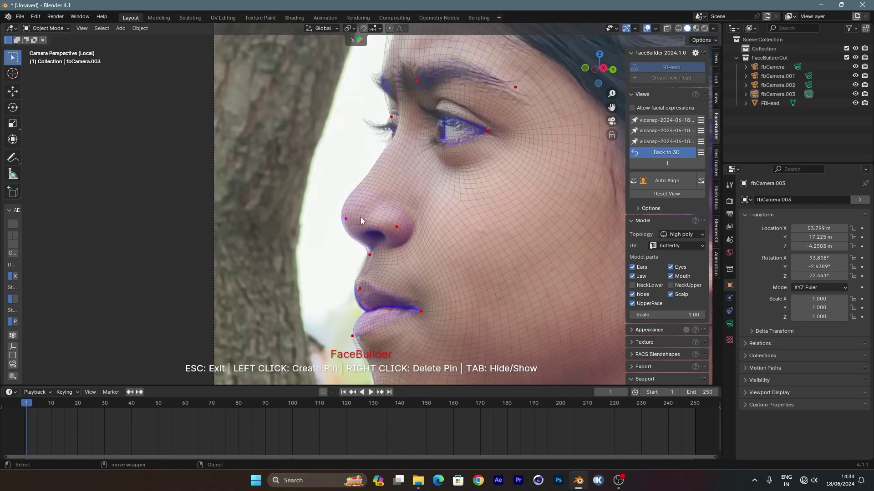
shift+middle_drag(361, 217, 301, 277)
click(224, 285)
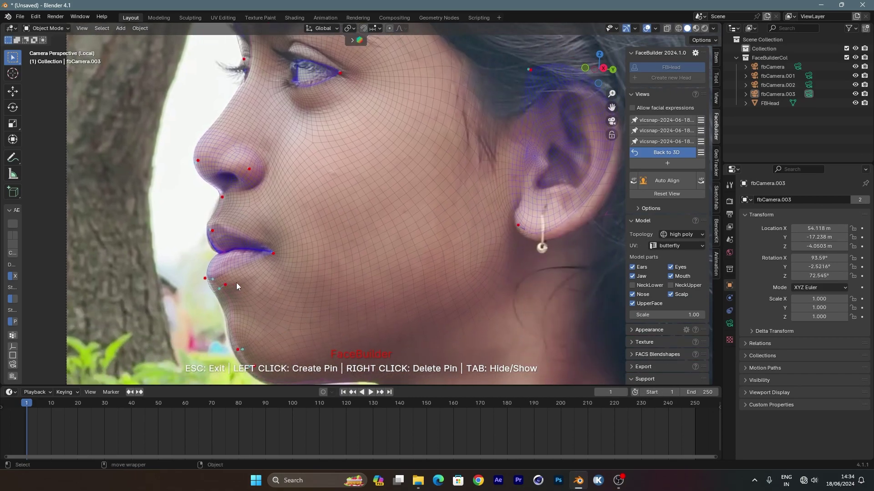
shift+middle_drag(236, 283, 420, 263)
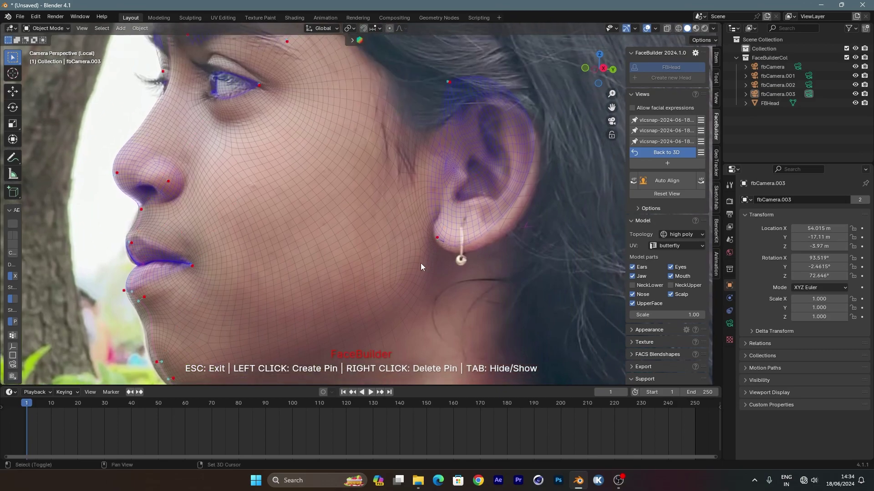
drag(527, 176, 528, 182)
scroll(477, 144, down, 3)
scroll(368, 207, down, 2)
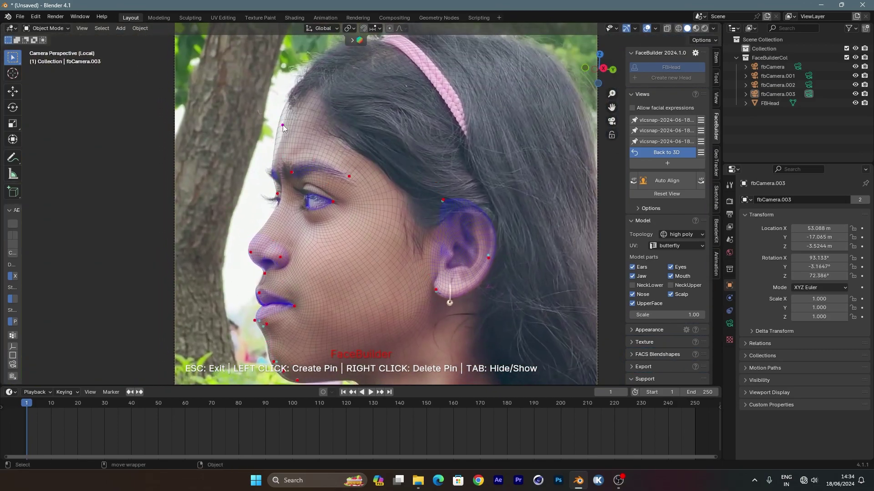
Step: Pin the forehead to the profile photo and frame the whole snapshot
drag(283, 124, 288, 124)
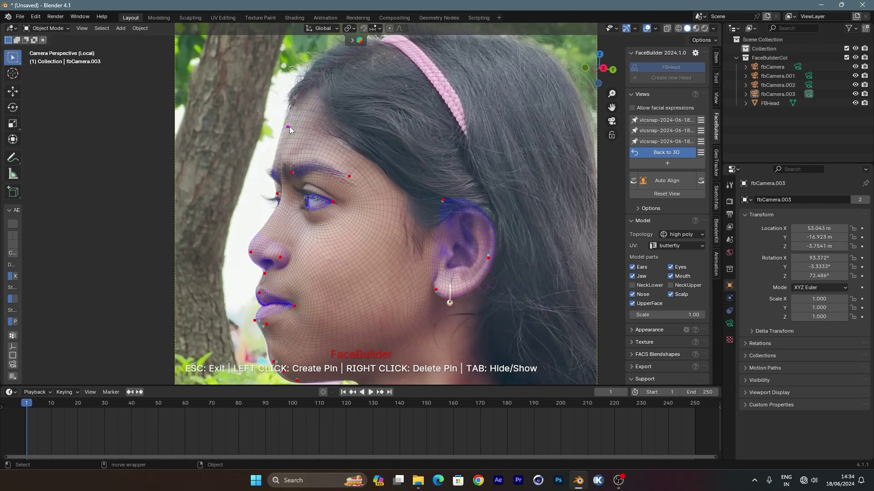
scroll(455, 168, down, 1)
scroll(492, 187, down, 2)
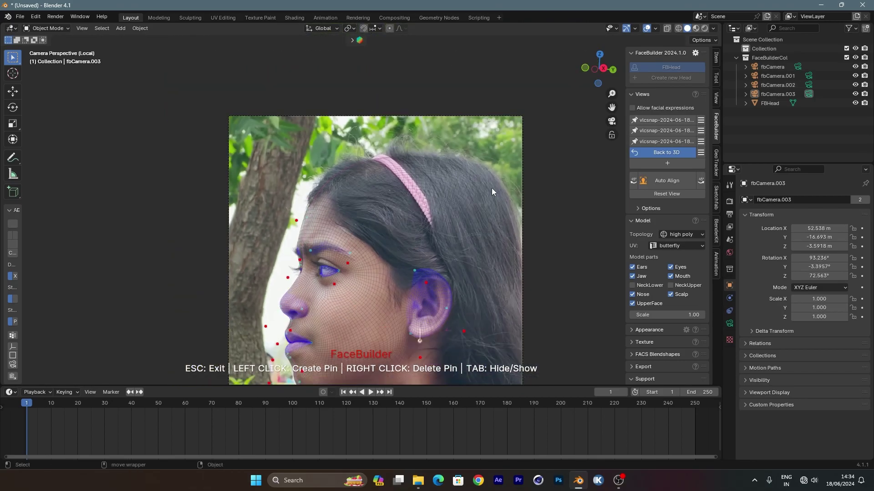
scroll(468, 191, down, 1)
scroll(471, 175, up, 3)
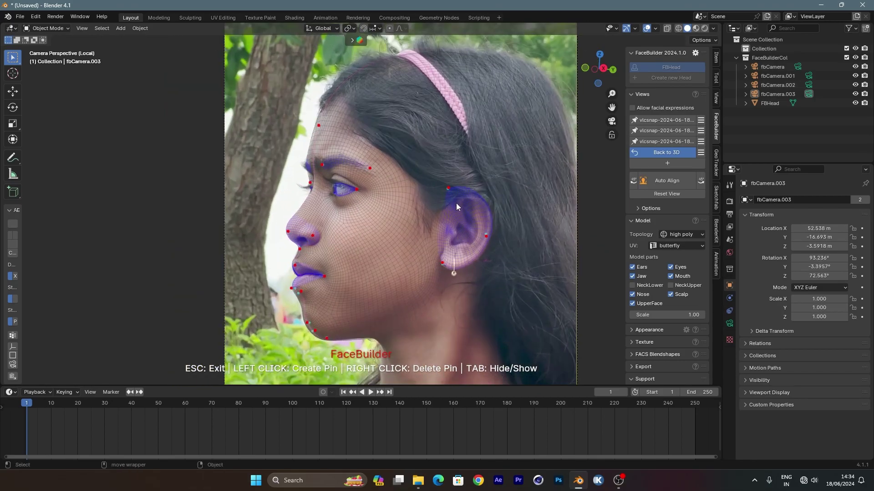
scroll(350, 216, up, 1)
scroll(354, 234, up, 1)
scroll(333, 248, up, 1)
scroll(366, 212, down, 2)
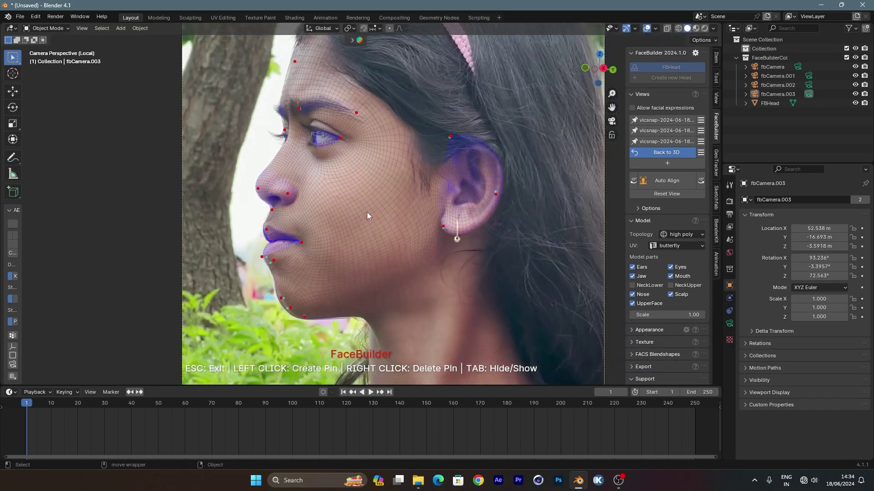
shift+scroll(361, 225, up, 2)
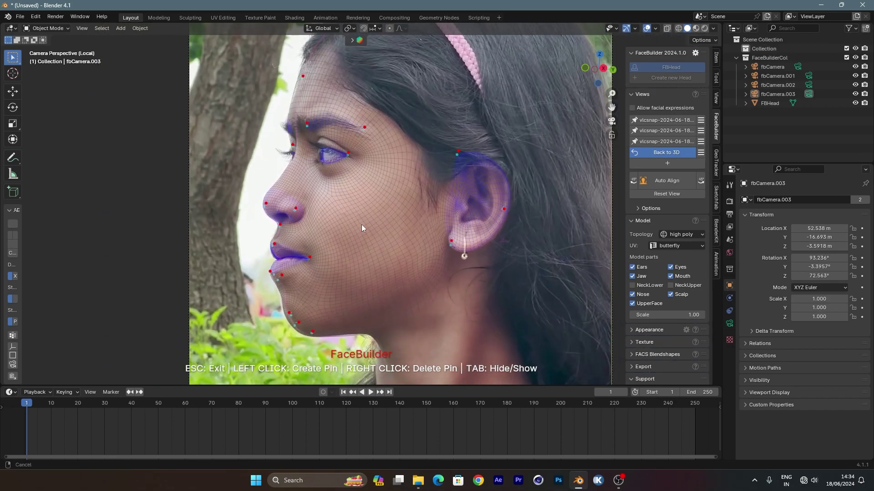
ctrl+scroll(399, 196, right, 1)
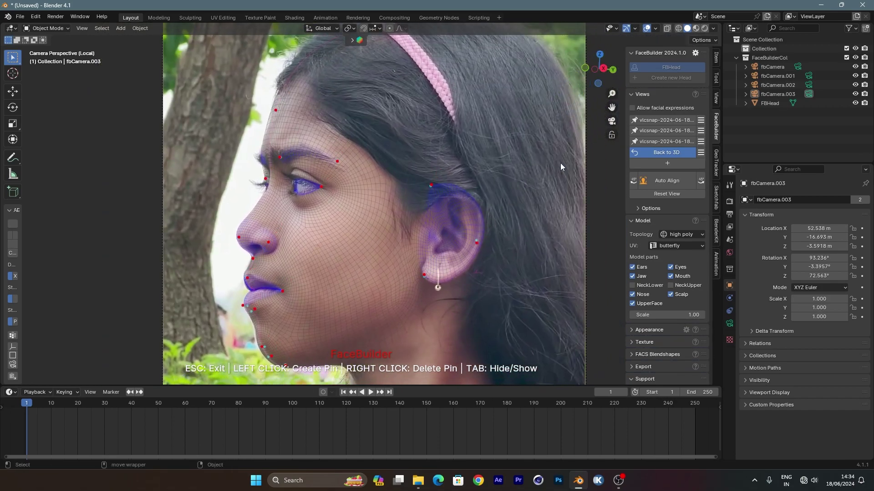
key(Home)
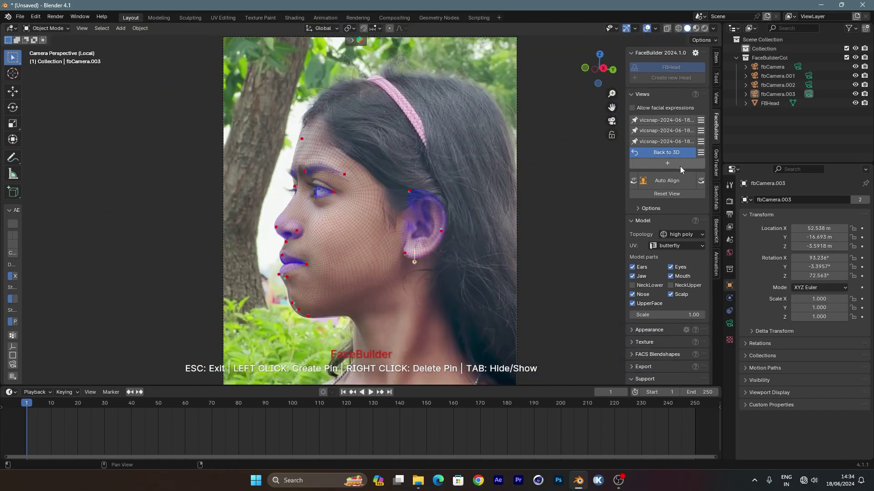
Step: Return to the 3D head, try then remove the neck, and expand the Texture panel
click(670, 151)
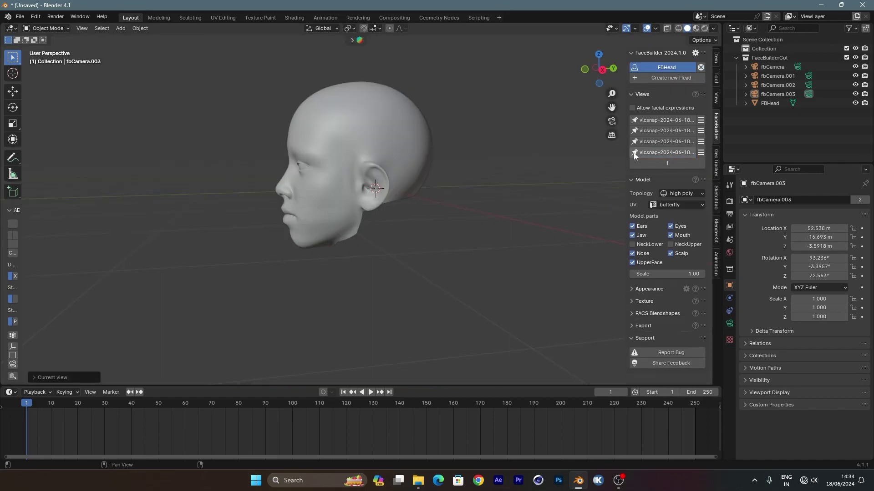
mouse_move(304, 160)
middle_down()
mouse_move(515, 154)
mouse_move(384, 215)
middle_up()
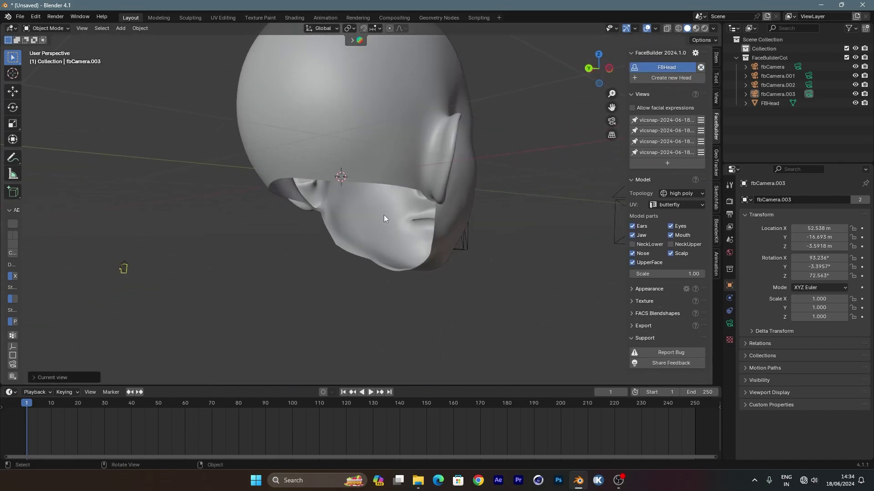
middle_drag(329, 220, 299, 220)
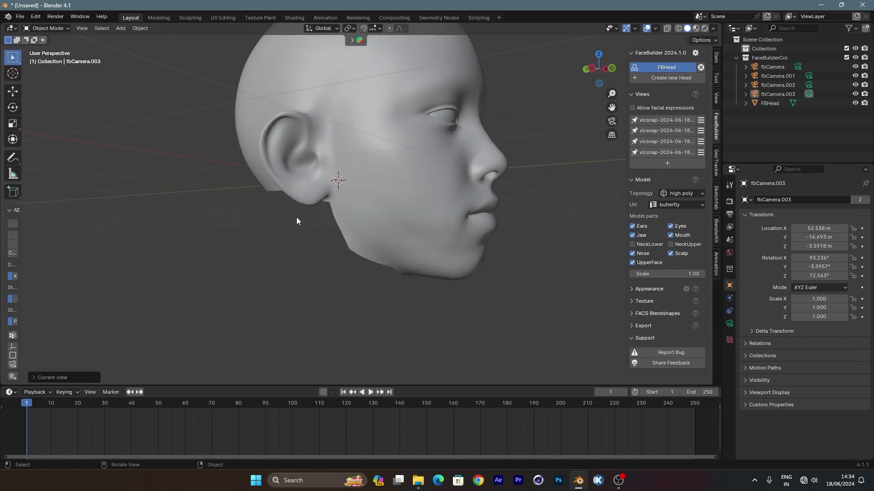
click(632, 245)
click(687, 245)
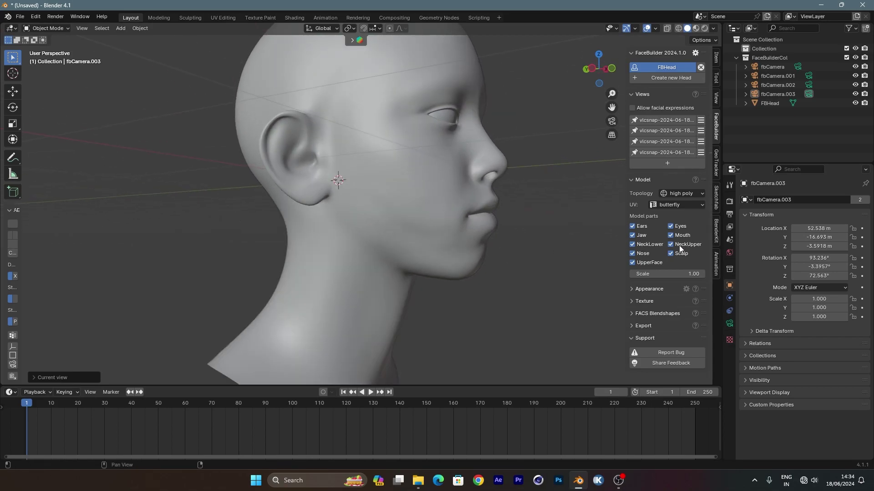
click(646, 245)
mouse_move(546, 223)
middle_down()
mouse_move(372, 210)
mouse_move(380, 243)
mouse_move(435, 275)
mouse_move(380, 271)
mouse_move(425, 312)
mouse_move(450, 264)
mouse_move(400, 209)
mouse_move(556, 235)
middle_up()
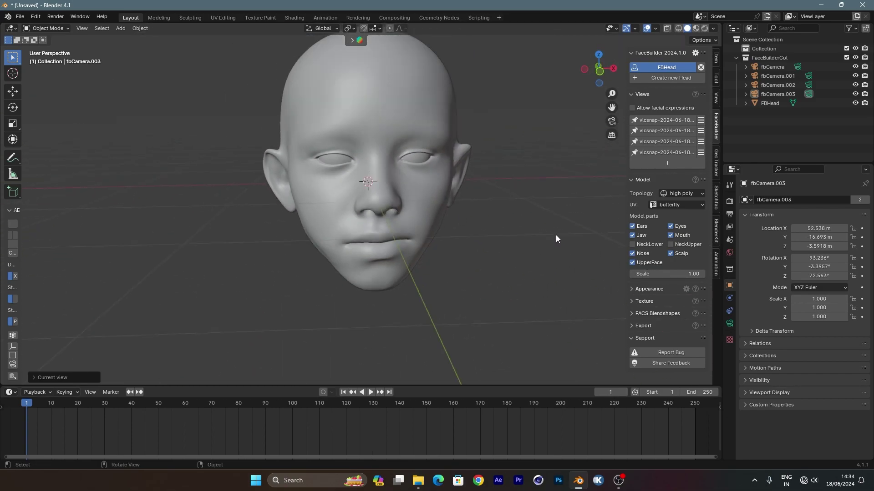
click(632, 302)
scroll(679, 299, down, 1)
Step: Generate a 2048 × 2048 head texture from all four vlcsnap snapshots
click(680, 302)
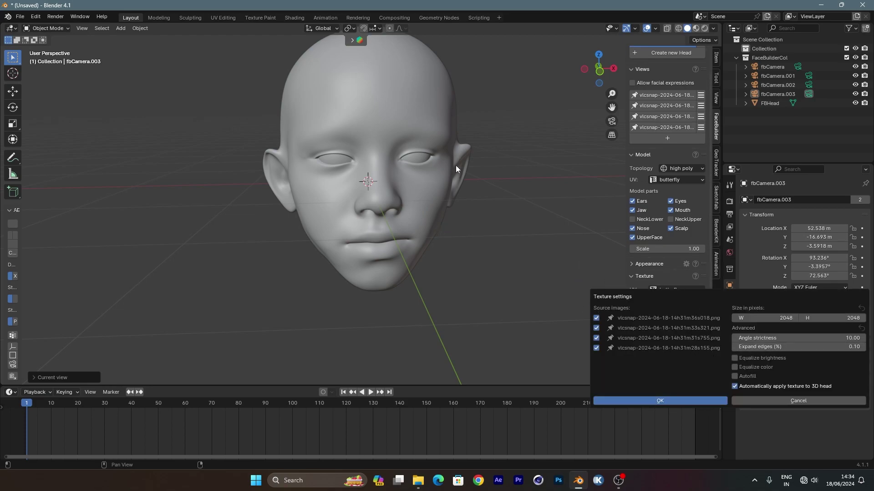
click(675, 400)
click(670, 308)
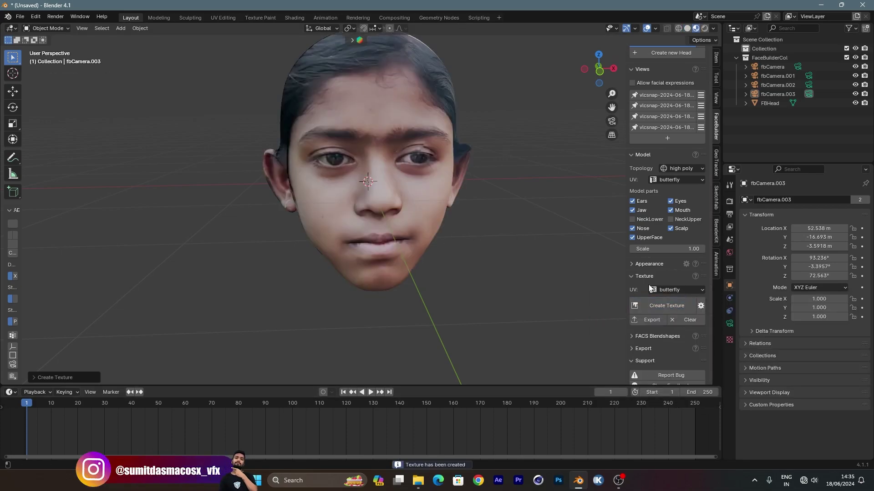
mouse_move(392, 180)
middle_down()
mouse_move(438, 180)
mouse_move(246, 164)
mouse_move(465, 179)
mouse_move(375, 133)
middle_up()
mouse_move(372, 166)
middle_down()
mouse_move(365, 153)
mouse_move(508, 181)
mouse_move(612, 139)
middle_up()
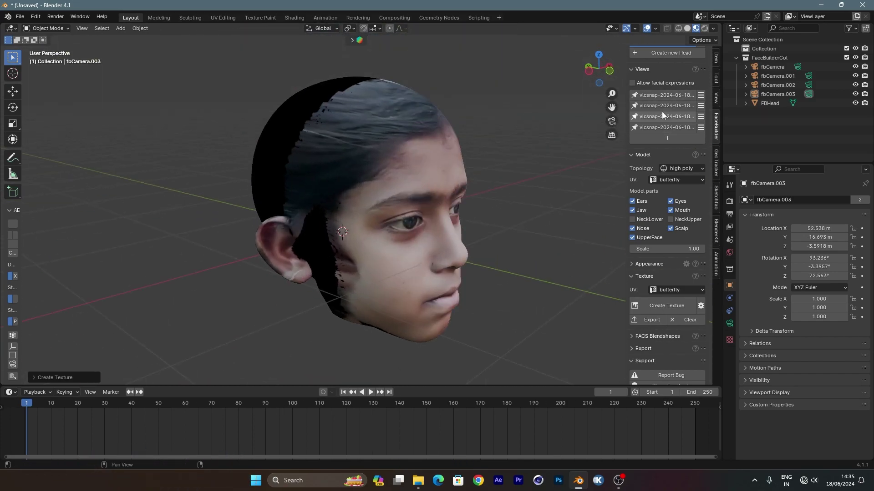
key(alt+Tab)
click(382, 233)
double_click(383, 233)
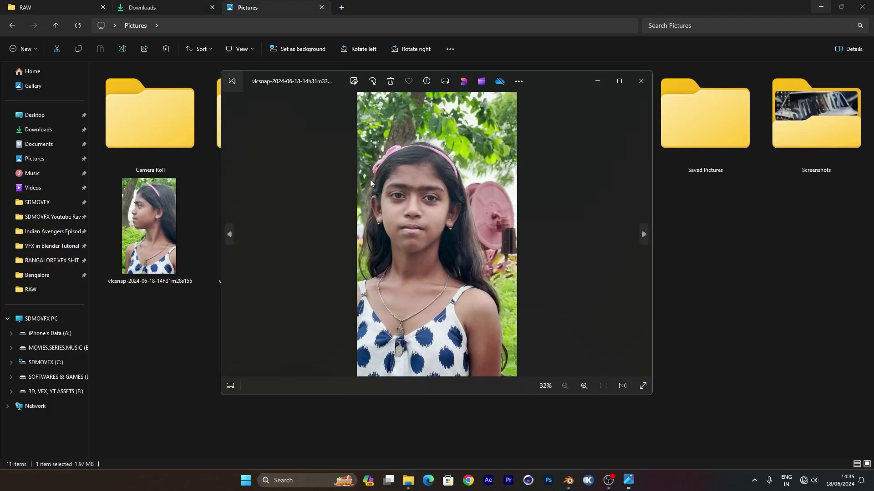
click(643, 234)
scroll(644, 233, up, 2)
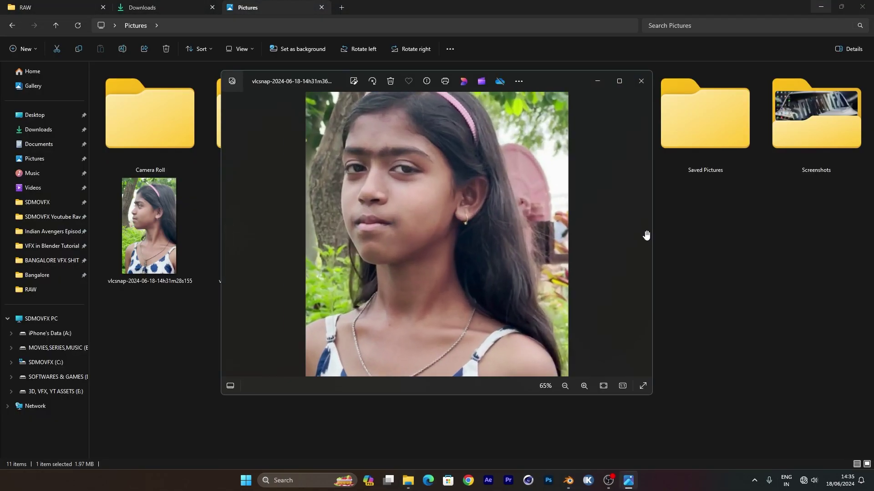
scroll(645, 233, up, 2)
click(641, 81)
key(alt+Tab)
mouse_move(375, 182)
middle_down()
mouse_move(453, 190)
mouse_move(422, 162)
mouse_move(430, 204)
mouse_move(311, 138)
mouse_move(351, 140)
middle_up()
click(351, 140)
click(223, 17)
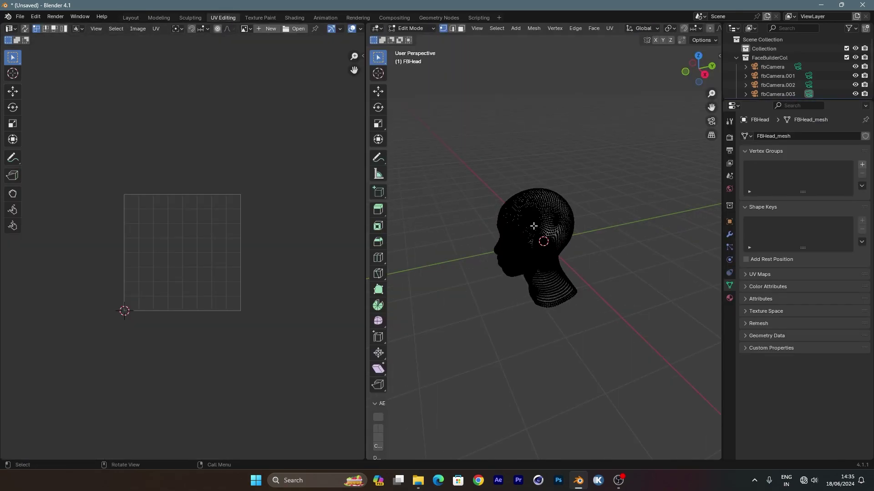
mouse_move(537, 228)
middle_down()
mouse_move(562, 250)
mouse_move(590, 247)
middle_up()
key(q)
key(Escape)
key(a)
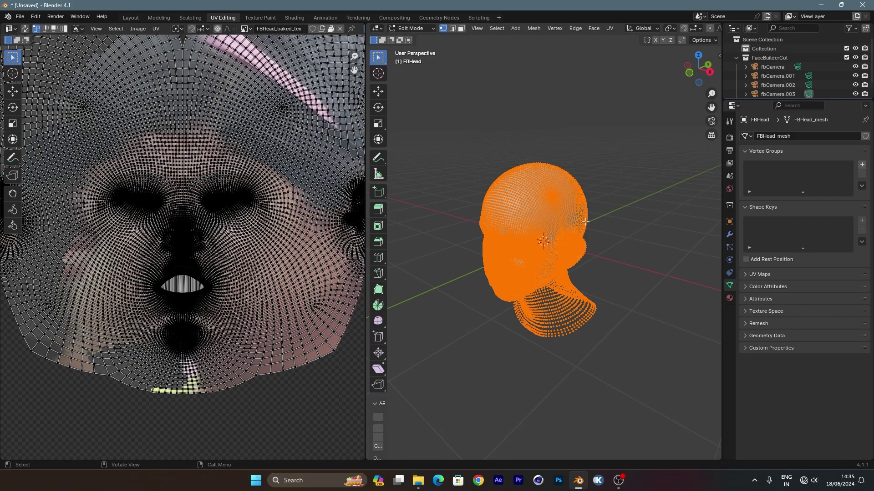
key(Tab)
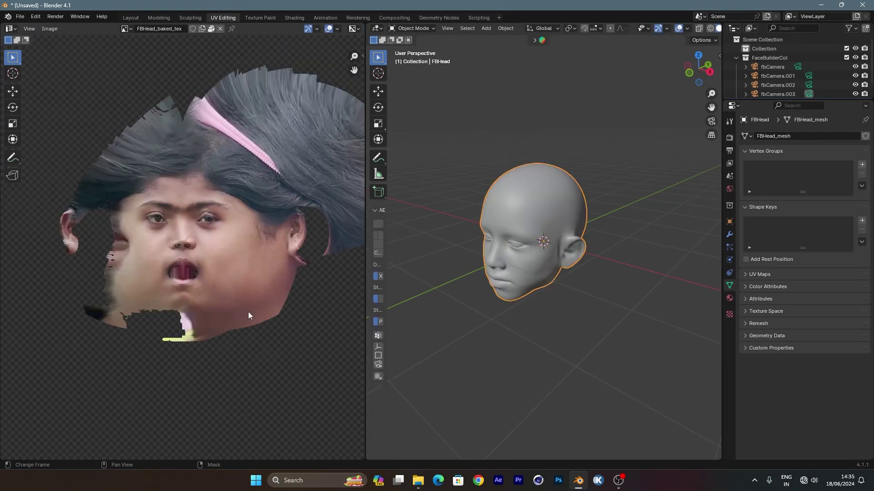
scroll(205, 237, up, 2)
scroll(165, 168, up, 2)
scroll(265, 230, down, 5)
scroll(248, 235, up, 1)
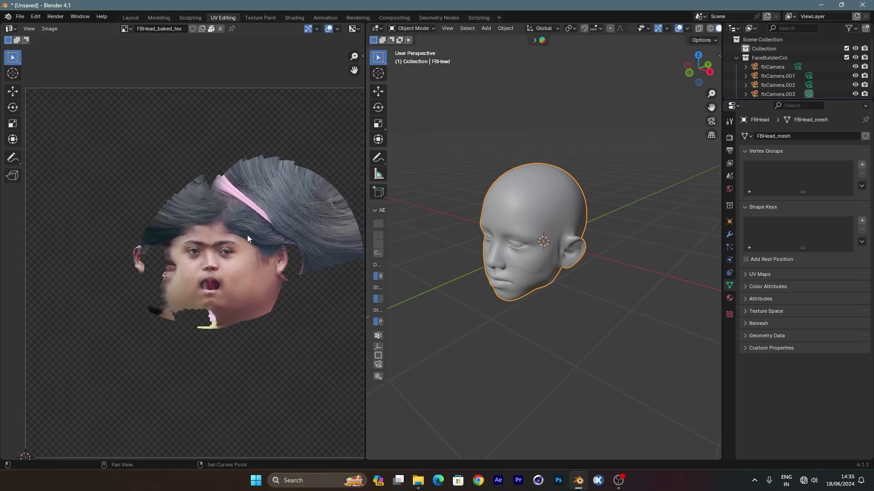
scroll(132, 214, up, 4)
ctrl+scroll(250, 224, right, 2)
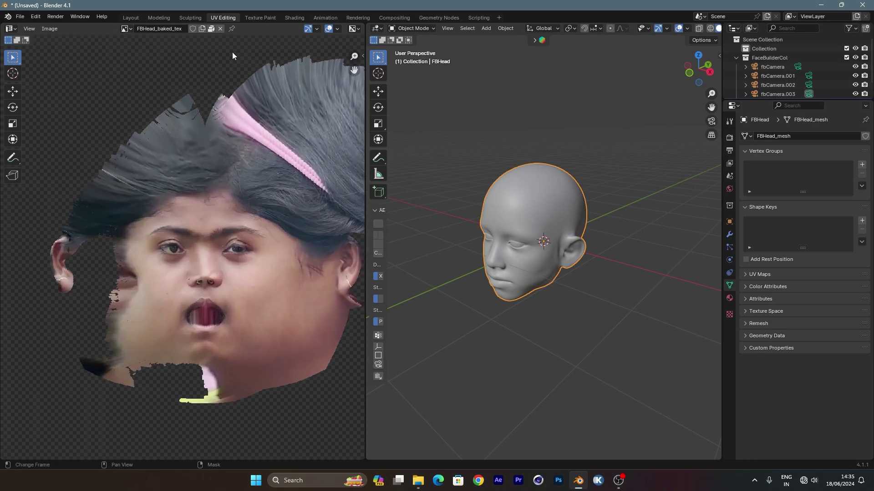
scroll(275, 187, down, 2)
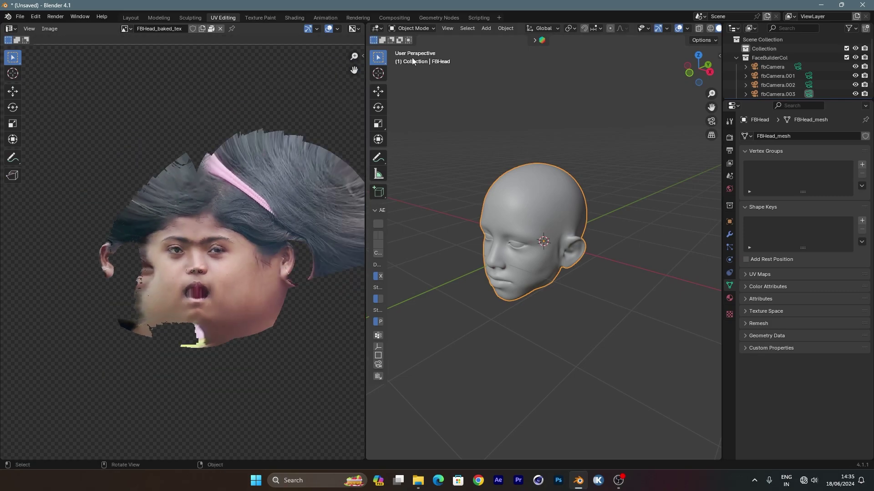
click(130, 18)
Step: Deselect the head and orbit to a straight-on frontal view
middle_drag(412, 186, 135, 164)
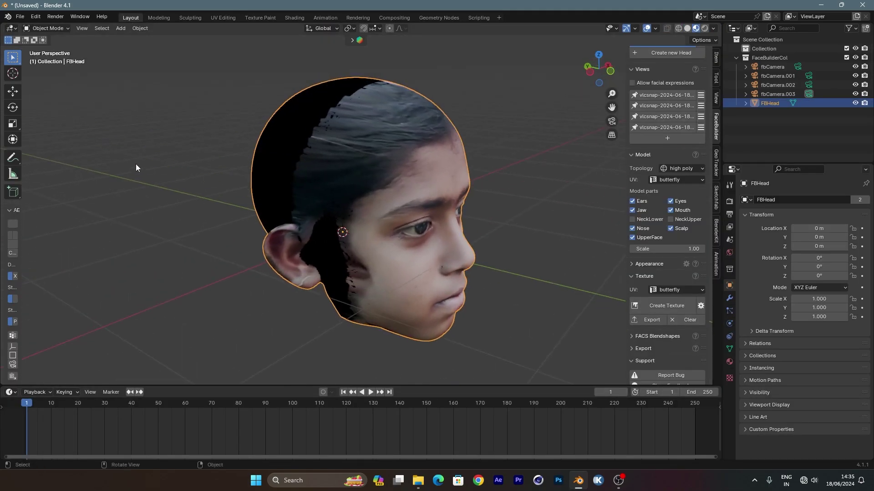
click(136, 164)
mouse_move(266, 175)
middle_down()
mouse_move(386, 216)
mouse_move(415, 207)
middle_up()
scroll(386, 216, up, 1)
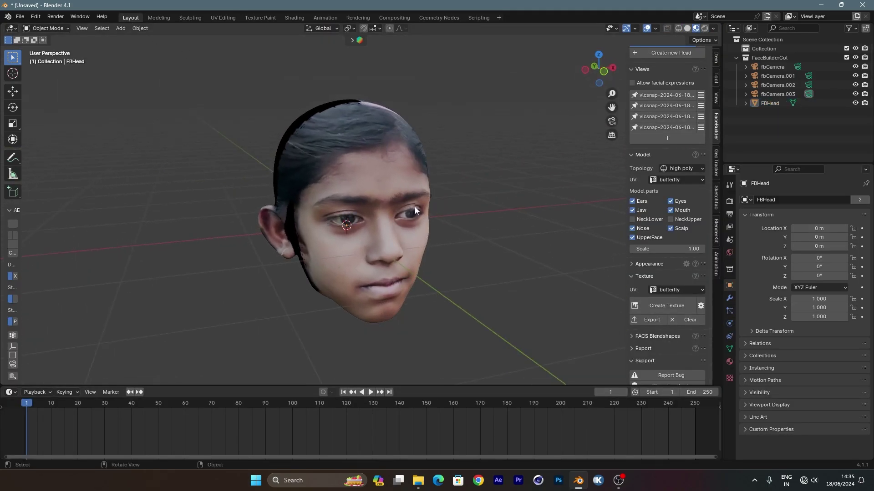
scroll(356, 214, up, 2)
middle_drag(356, 214, 471, 217)
Step: Set the render engine to Cycles on GPU Compute and switch to Rendered shading
click(730, 203)
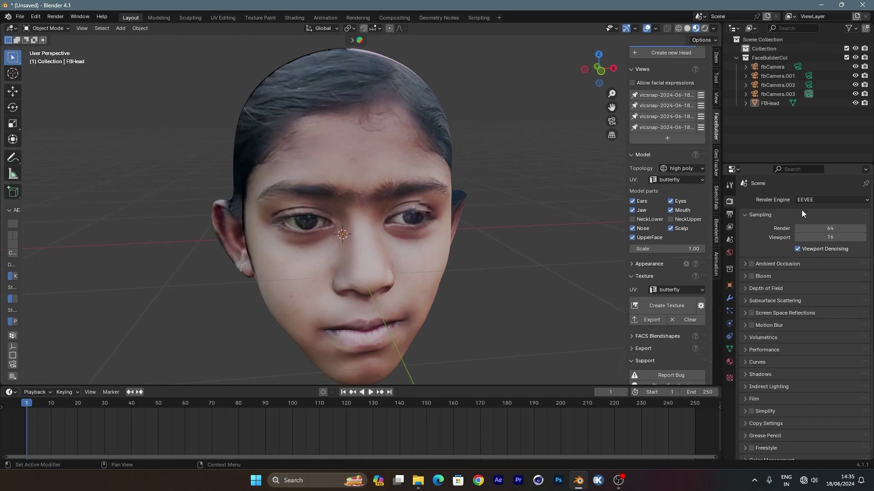
click(814, 200)
click(814, 219)
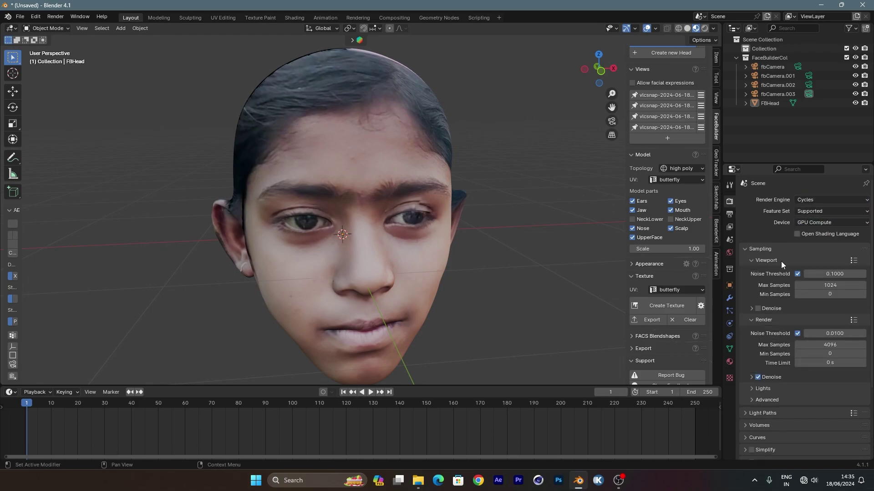
key(z)
Step: Give the World Color an environment image, loading spree_bank_8k.hdr
click(464, 104)
click(730, 253)
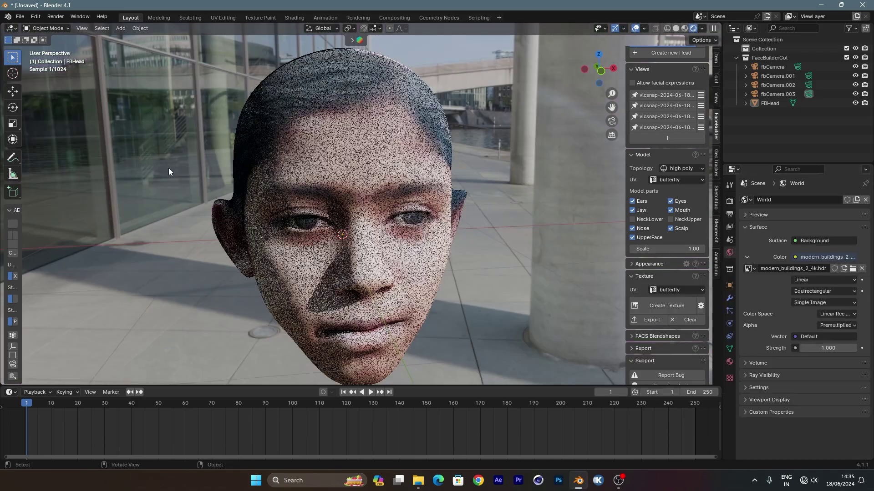
mouse_move(332, 215)
middle_down()
mouse_move(323, 209)
mouse_move(433, 223)
mouse_move(512, 247)
mouse_move(214, 166)
mouse_move(297, 200)
mouse_move(490, 185)
middle_up()
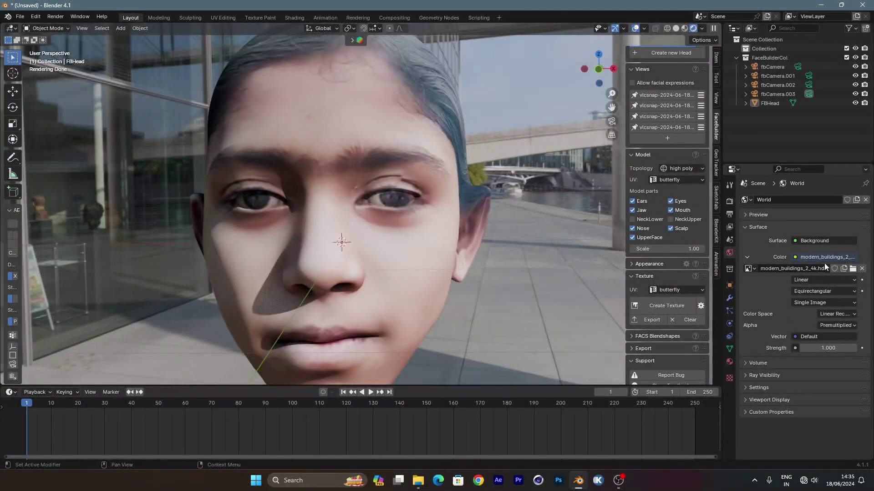
click(853, 269)
double_click(460, 188)
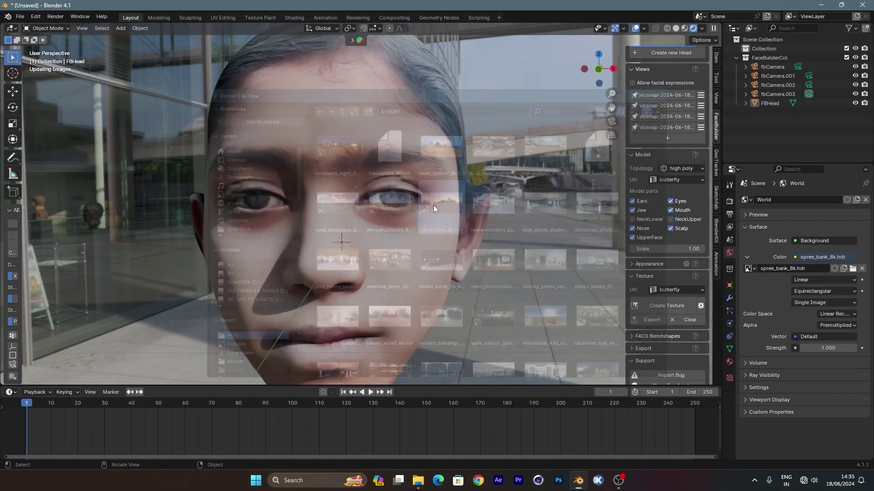
scroll(481, 209, down, 3)
mouse_move(482, 208)
middle_down()
mouse_move(442, 225)
mouse_move(447, 217)
middle_up()
scroll(447, 217, up, 4)
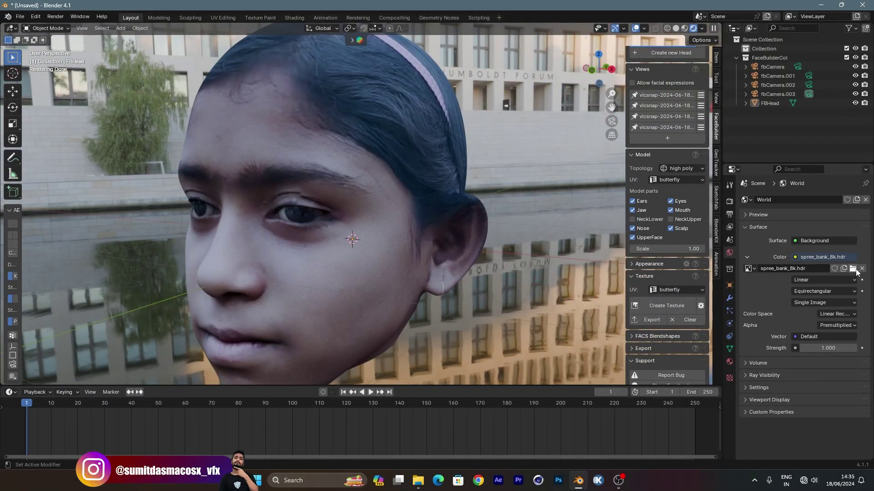
Step: Replace the world HDRI with the modern-buildings image and review the rendered head
click(853, 269)
double_click(501, 198)
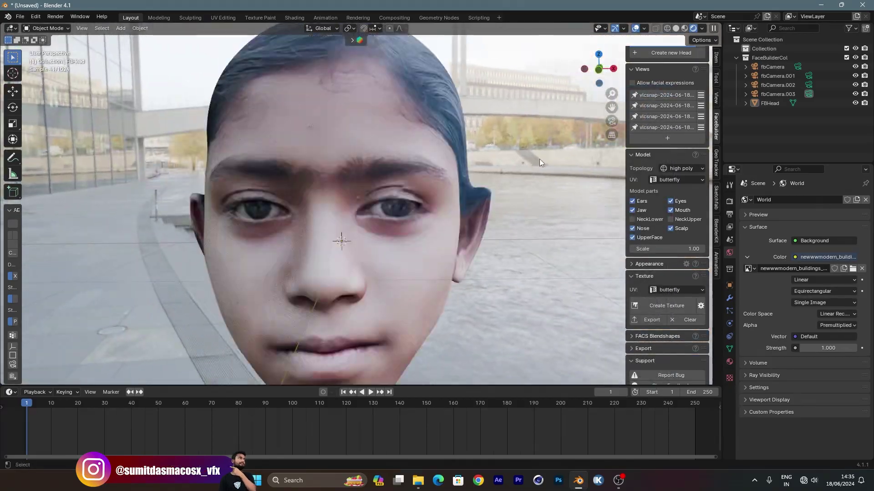
scroll(504, 167, down, 2)
scroll(503, 168, up, 2)
middle_drag(503, 167, 455, 173)
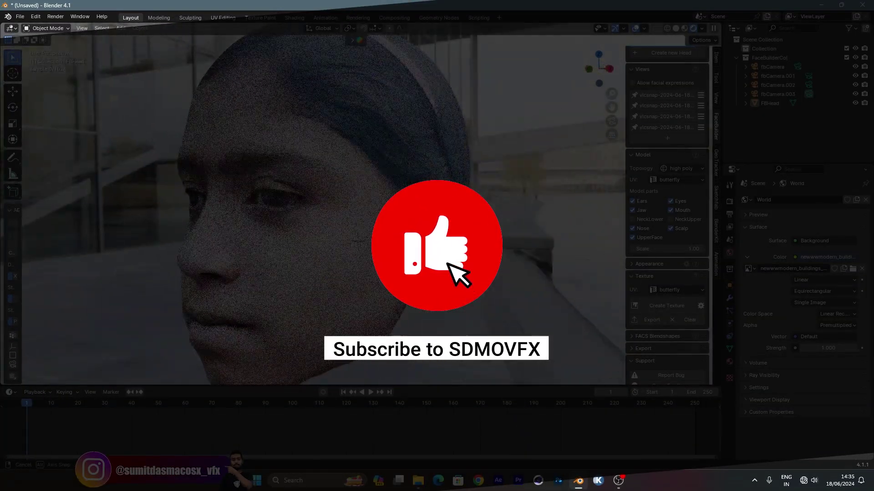
middle_drag(346, 240, 397, 240)
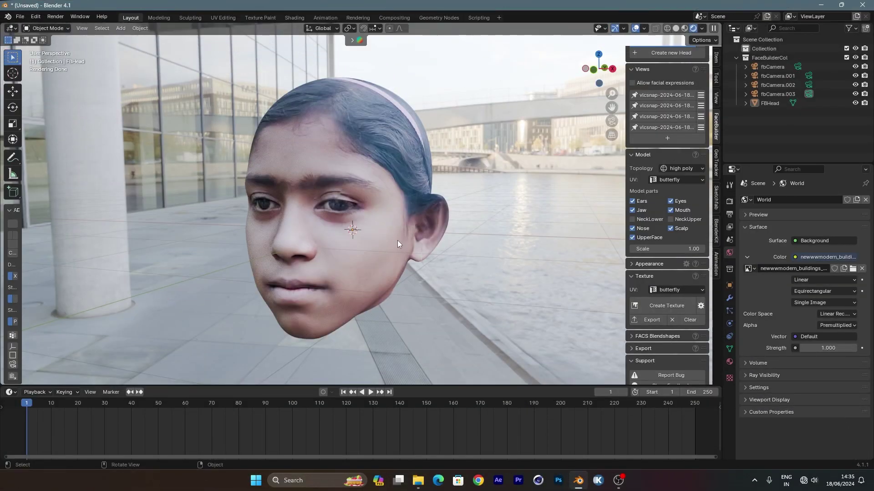
scroll(400, 238, up, 1)
scroll(364, 225, up, 2)
scroll(339, 212, up, 2)
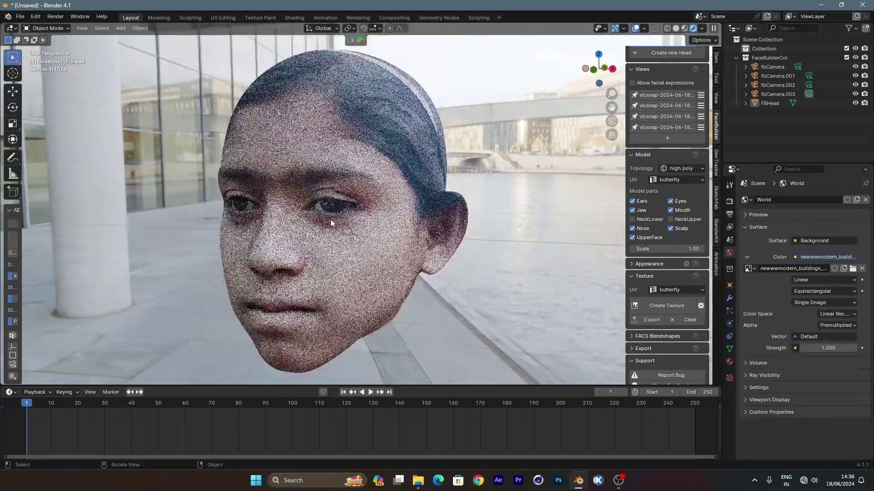
scroll(345, 207, up, 5)
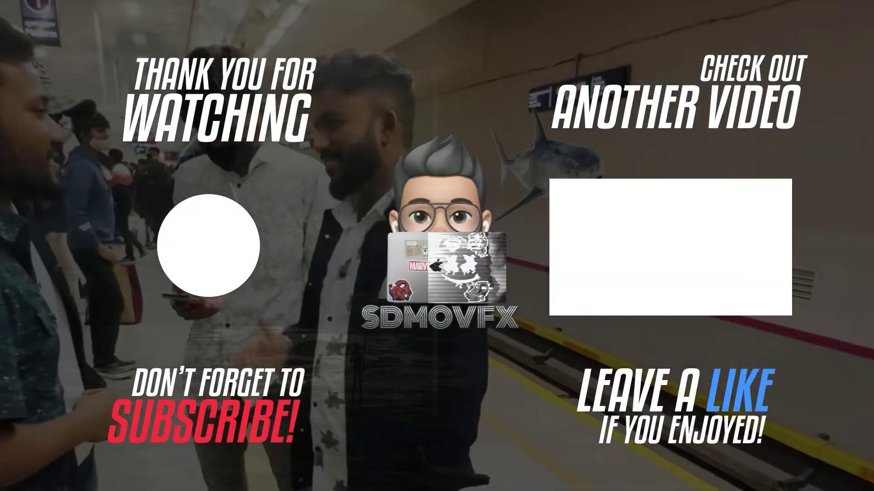